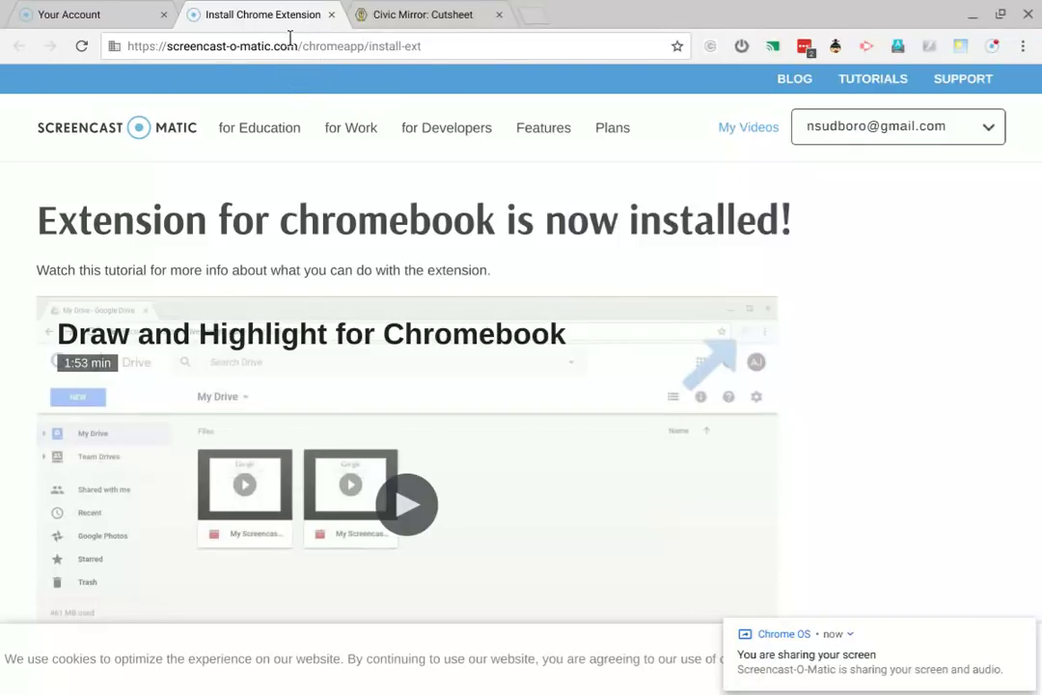
- Turn on Show bookmarks bar in Chrome's Appearance settings
left_click(1023, 47)
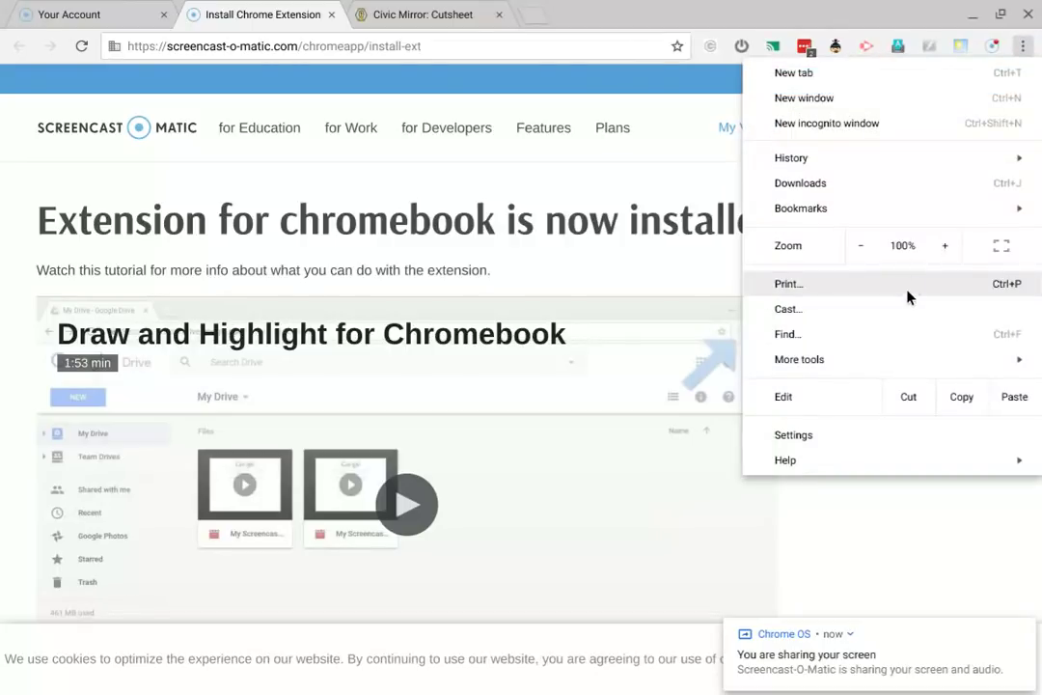
left_click(848, 437)
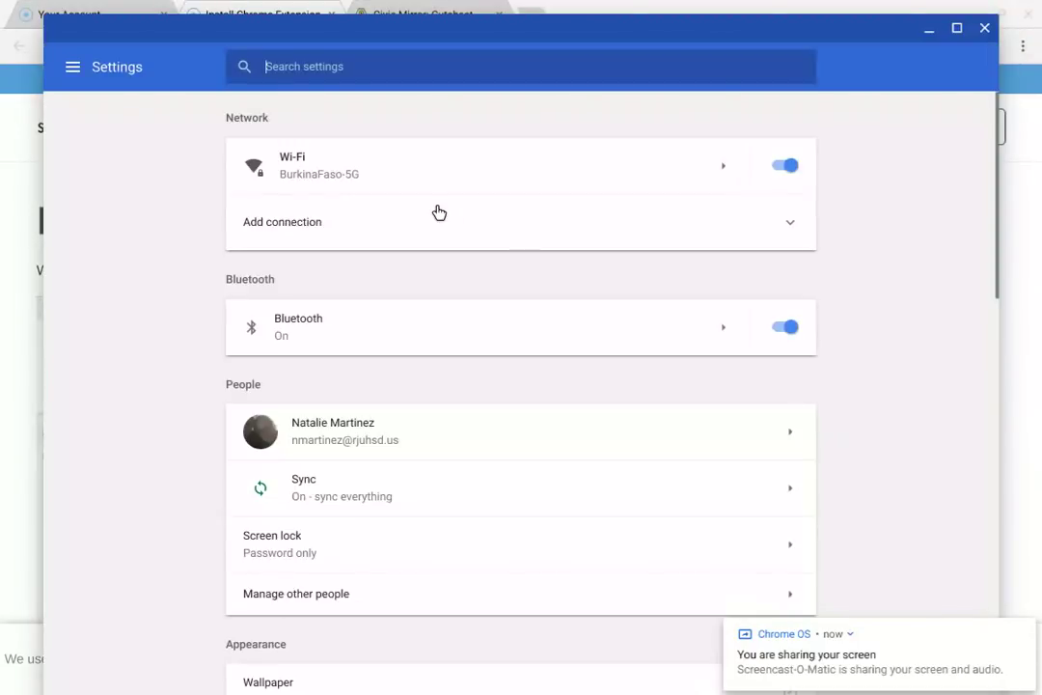
scroll(439, 213, "down", 1)
scroll(439, 212, "down", 5)
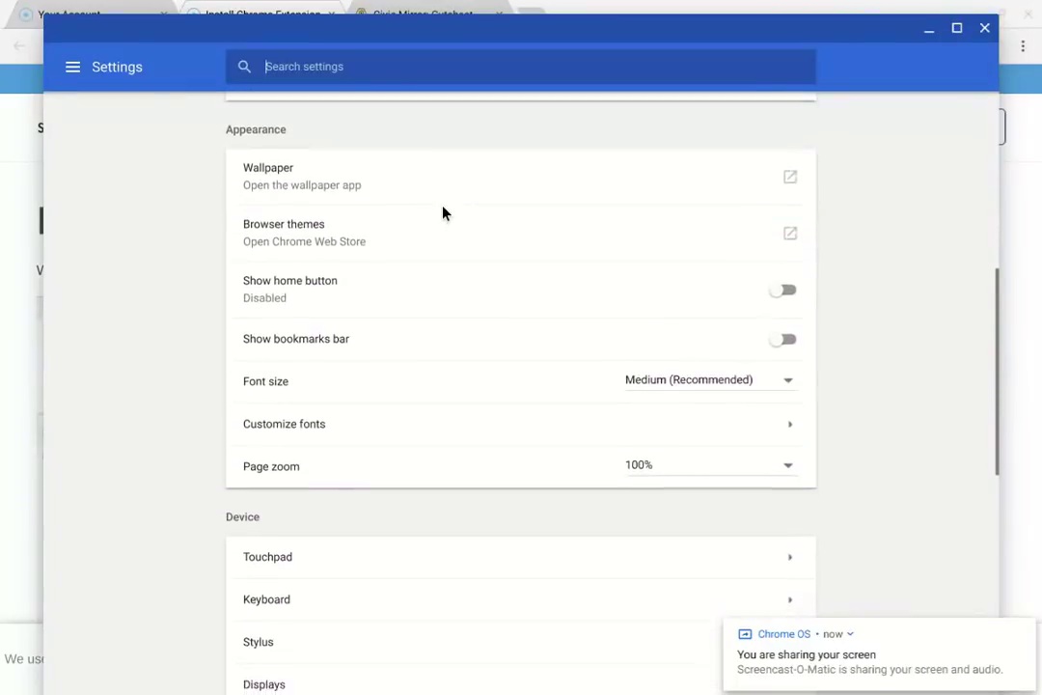
left_click(772, 329)
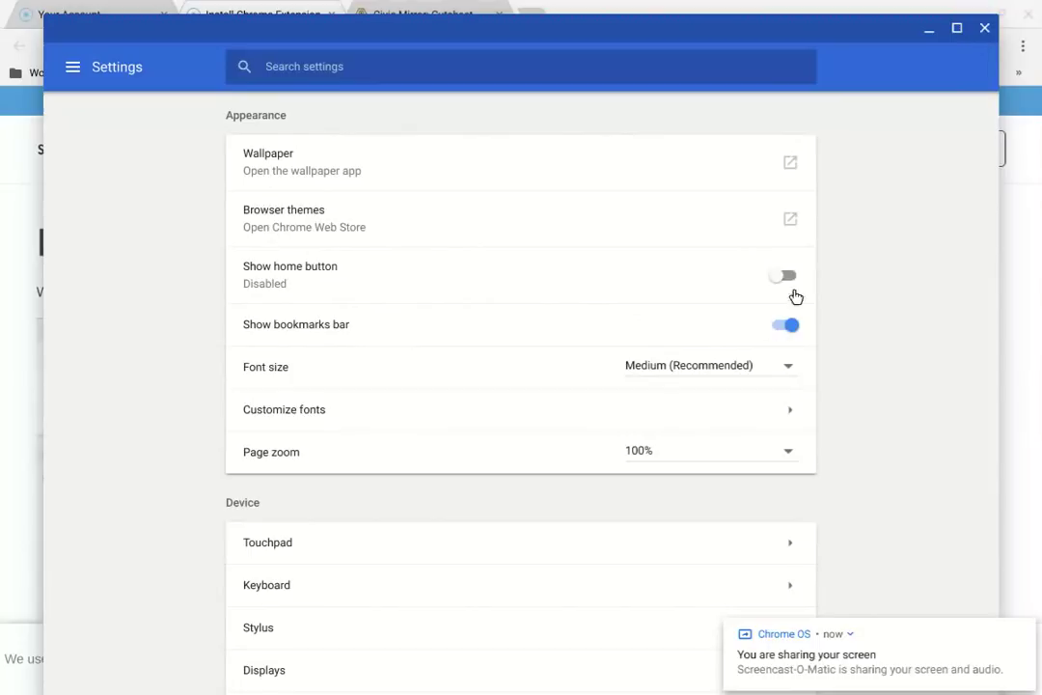
- Close Settings, go to civicmirror.com and open the site's Login page
left_click(983, 30)
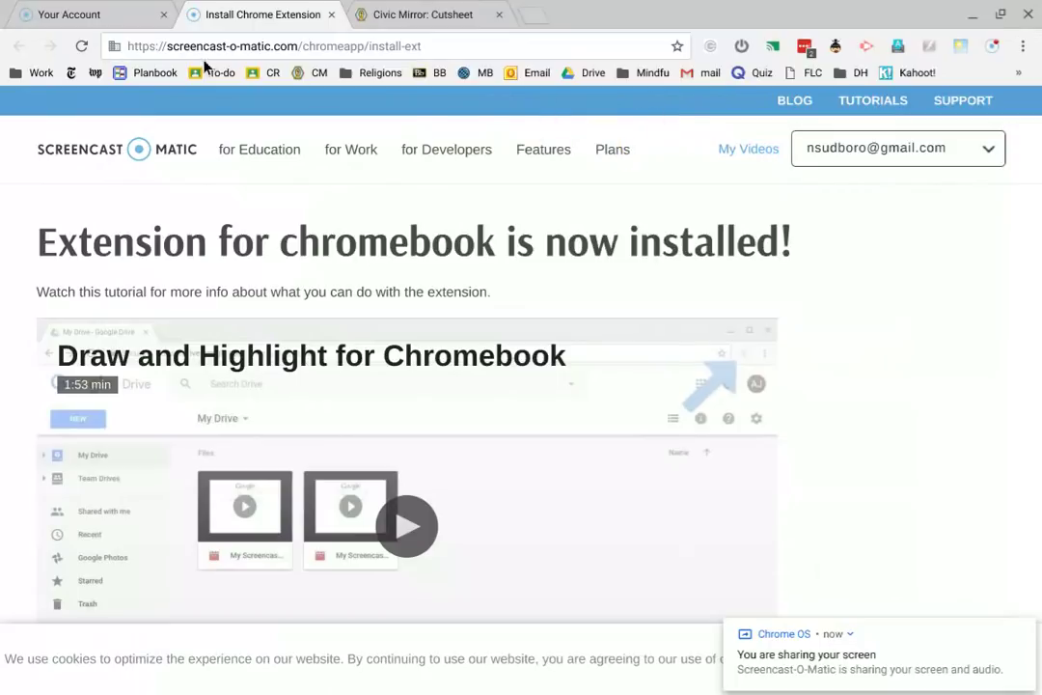
left_click(253, 36)
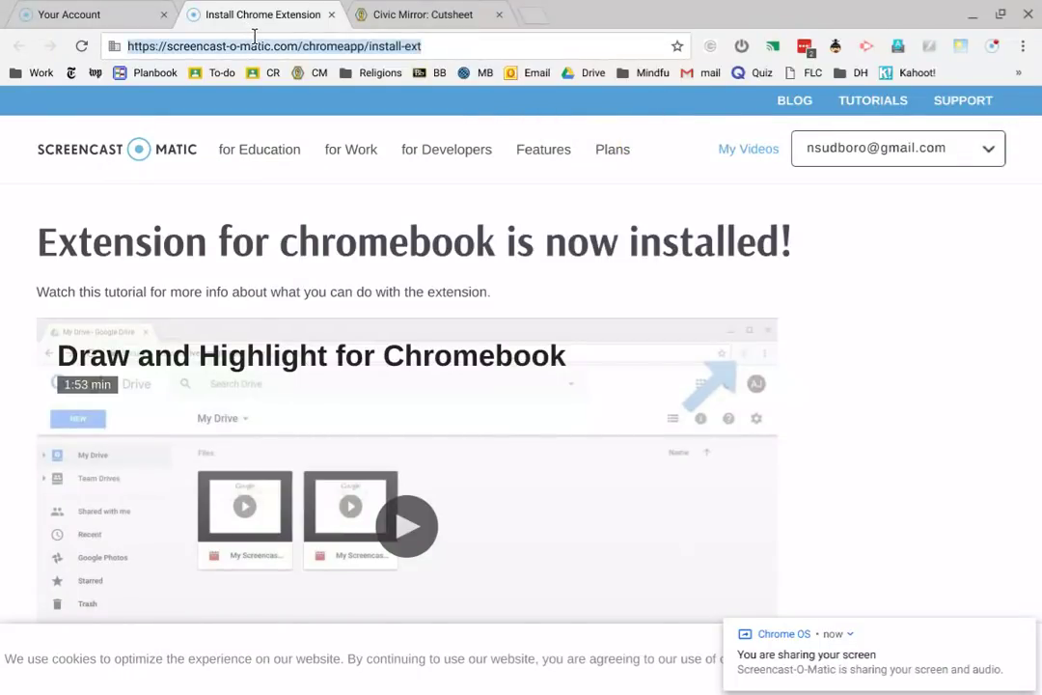
type("civic")
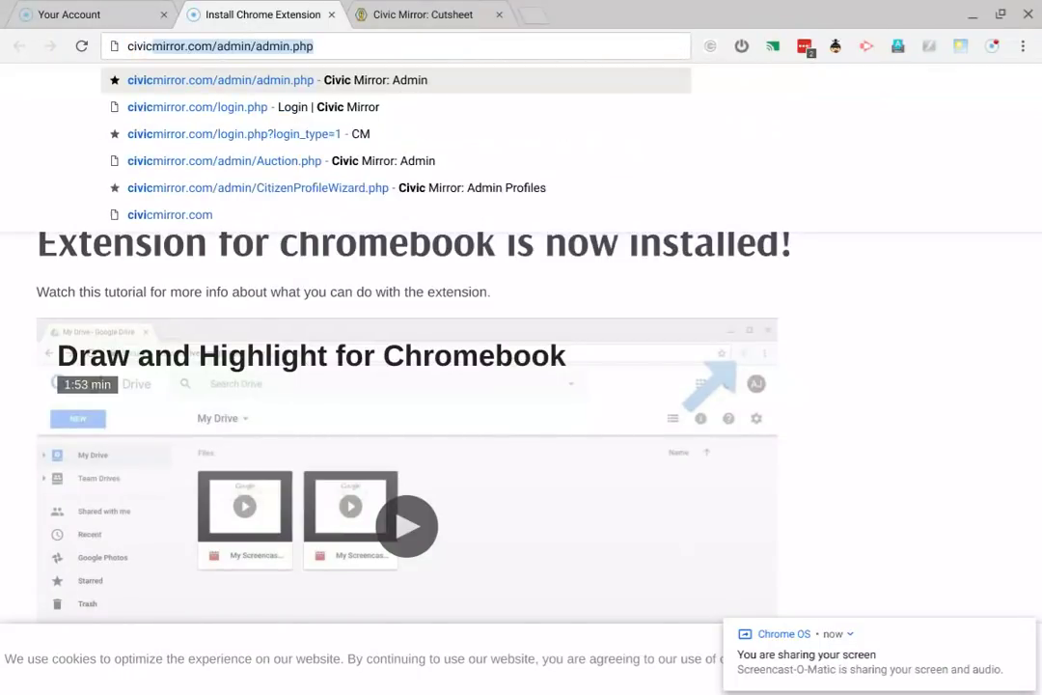
type("mirror.cp")
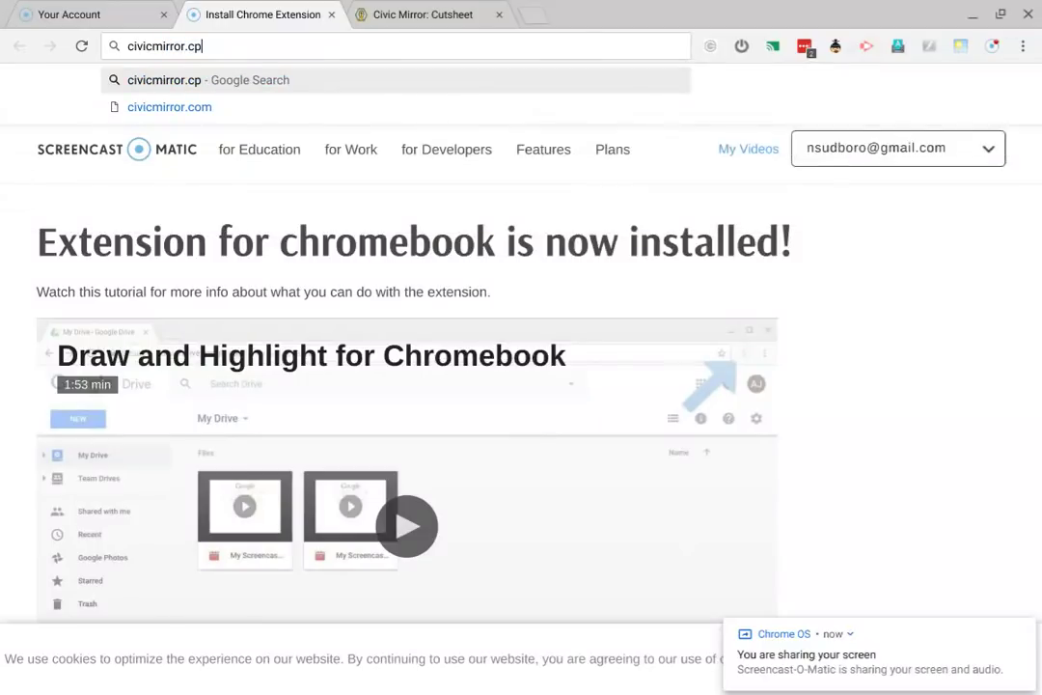
key("BackSpace")
type("om")
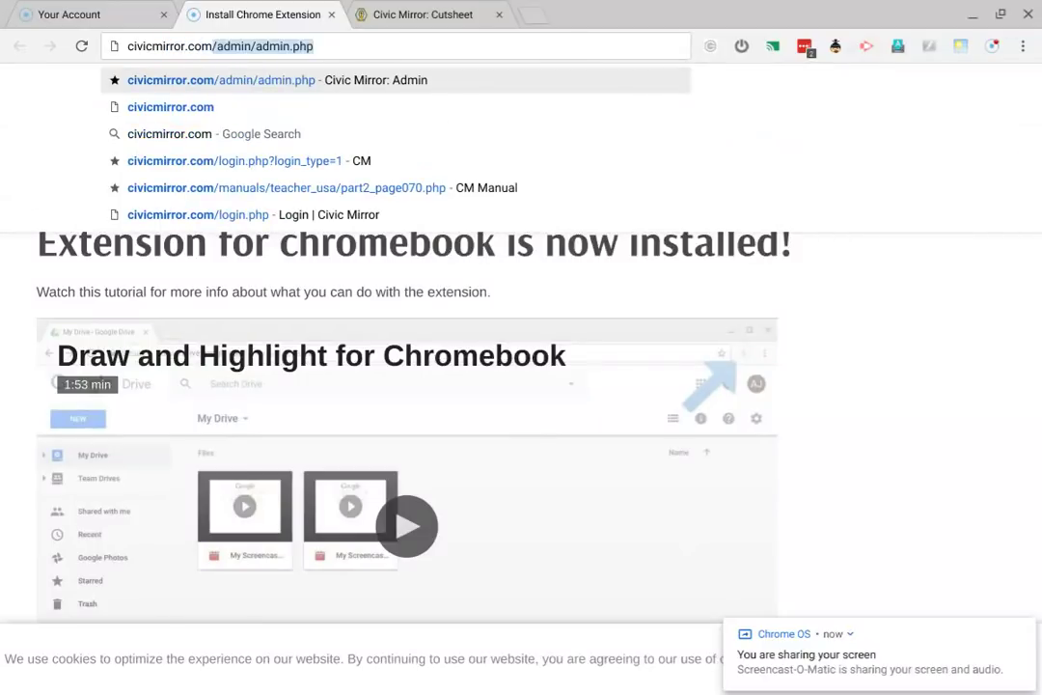
key("Delete")
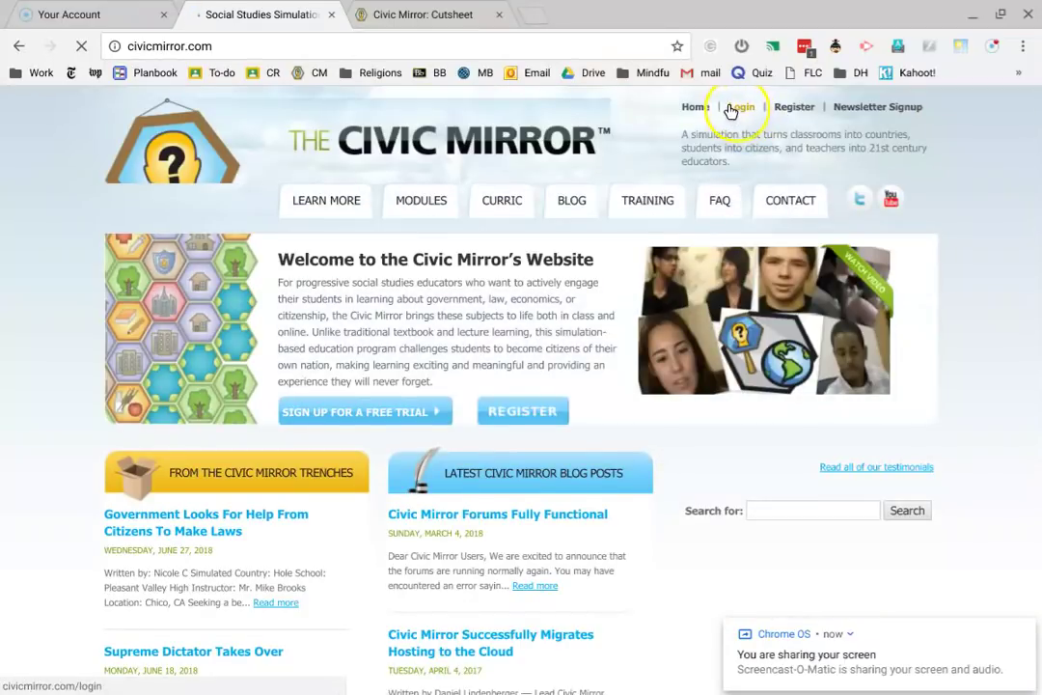
left_click(740, 107)
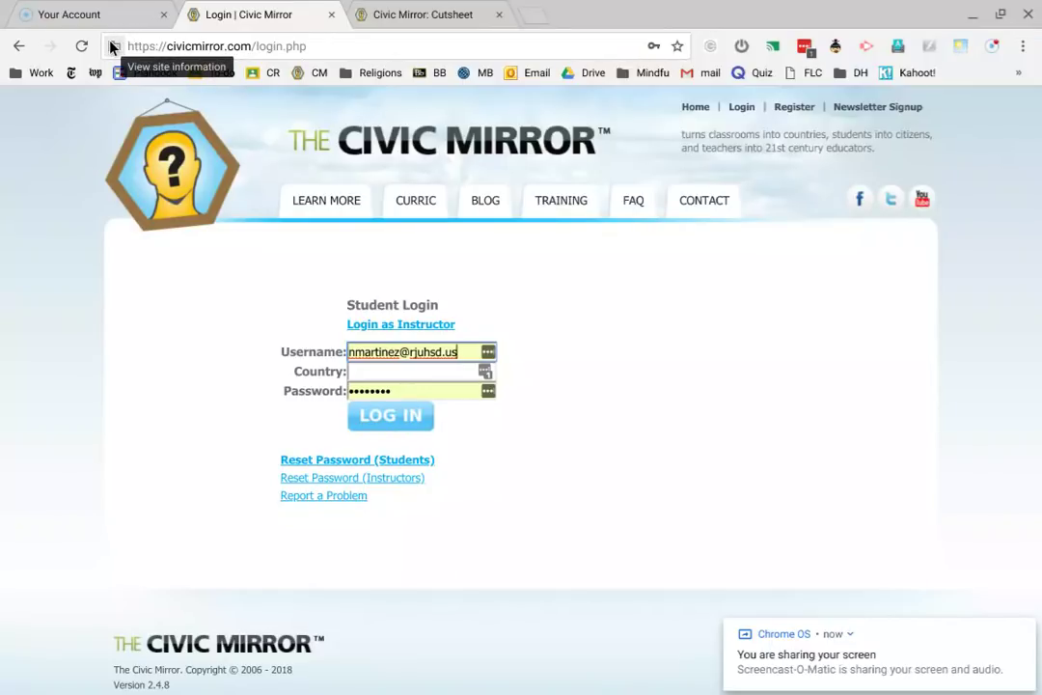
- Drag the login page's site icon onto the bookmarks bar, creating a 'Login | Civic Mirror' bookmark
left_click_drag(111, 46, 62, 72)
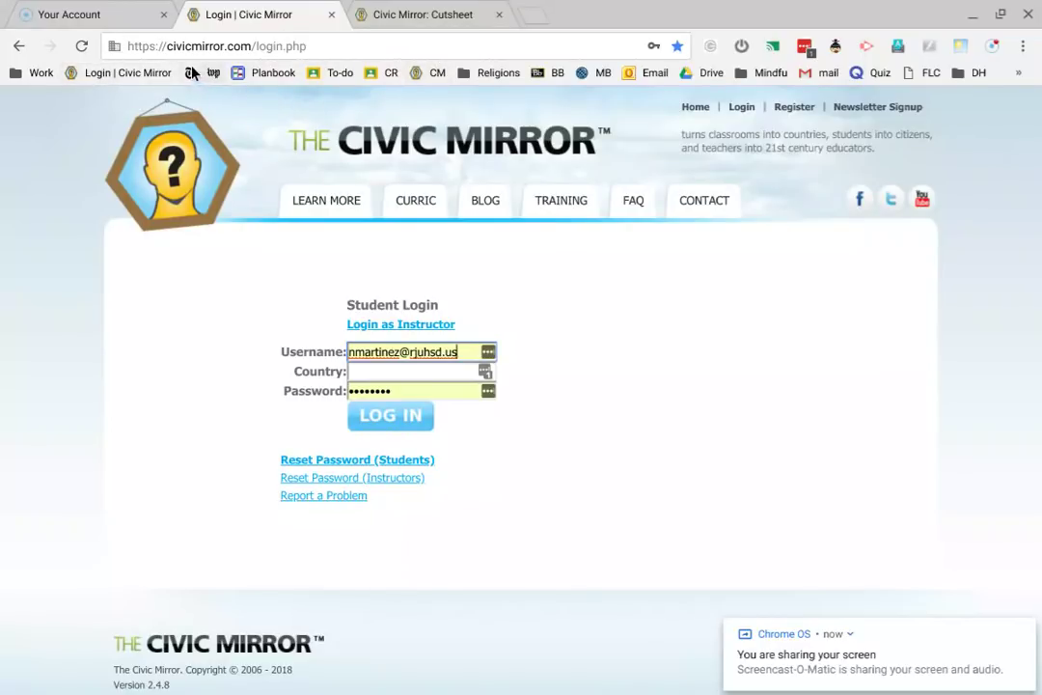
- Rename the Login bookmark to CM, then switch to the Civic Mirror: Cutsheet tab
left_click(122, 74)
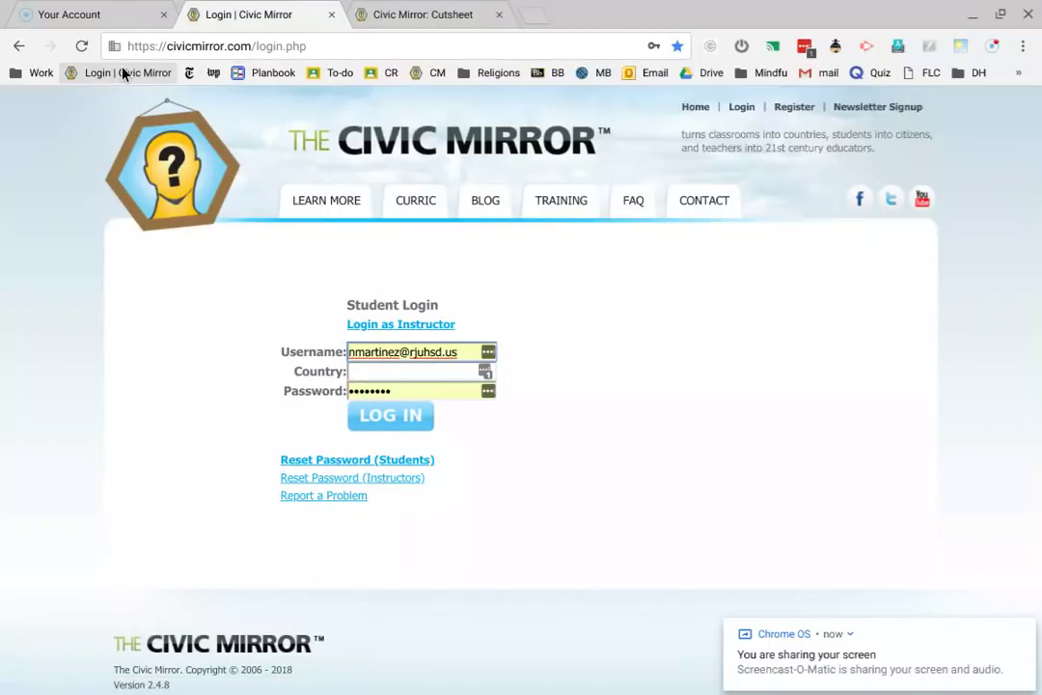
right_click(123, 73)
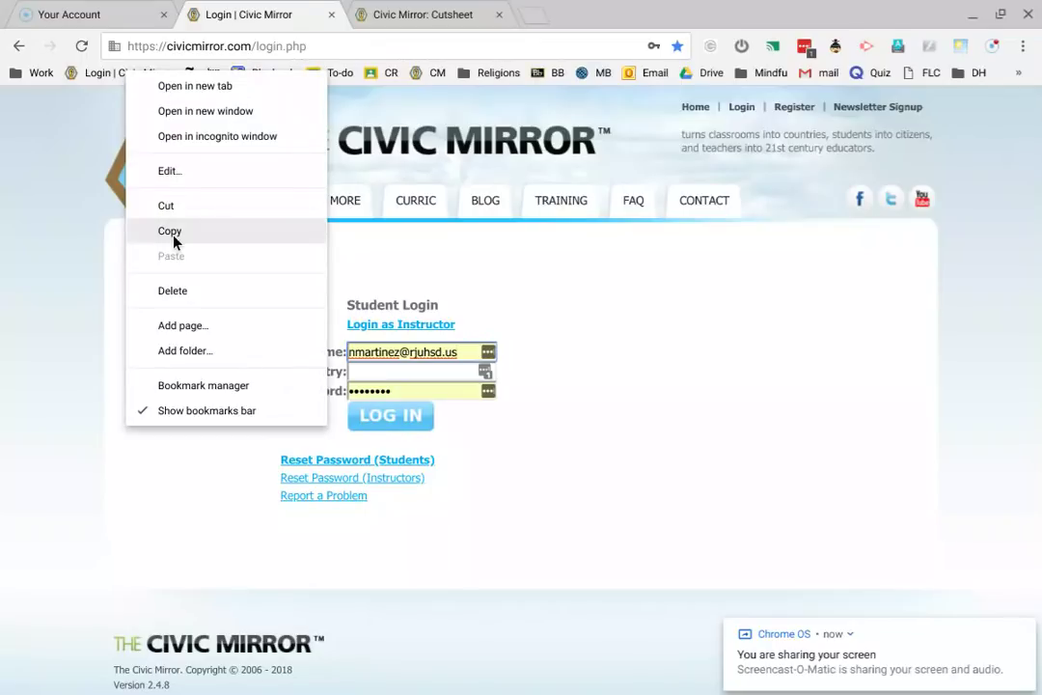
left_click(169, 170)
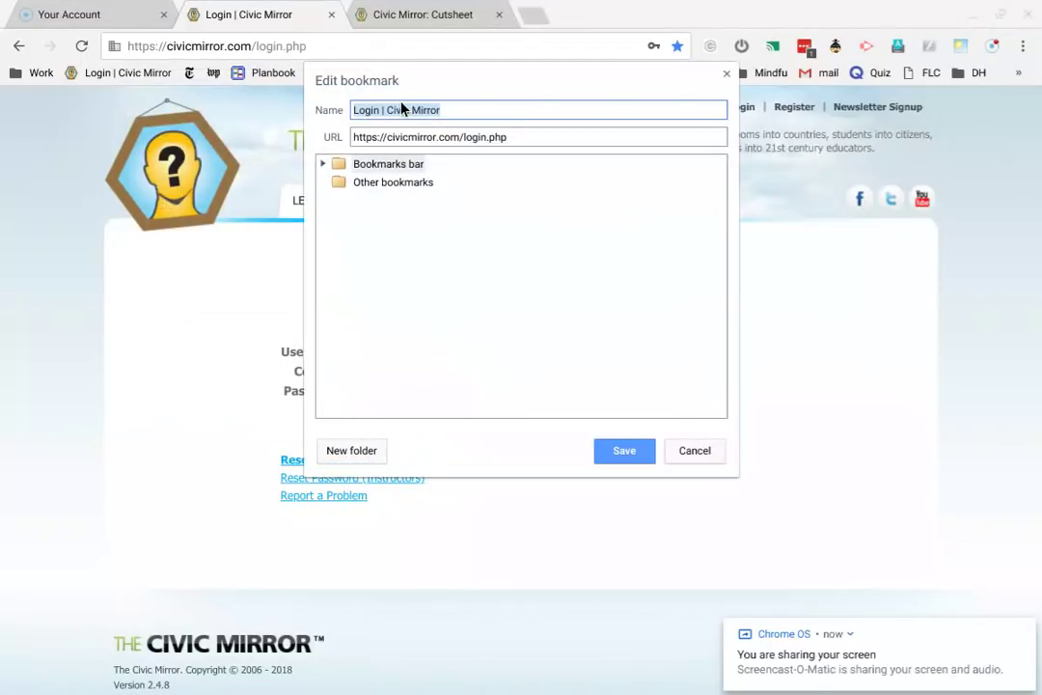
type("CM")
key("Return")
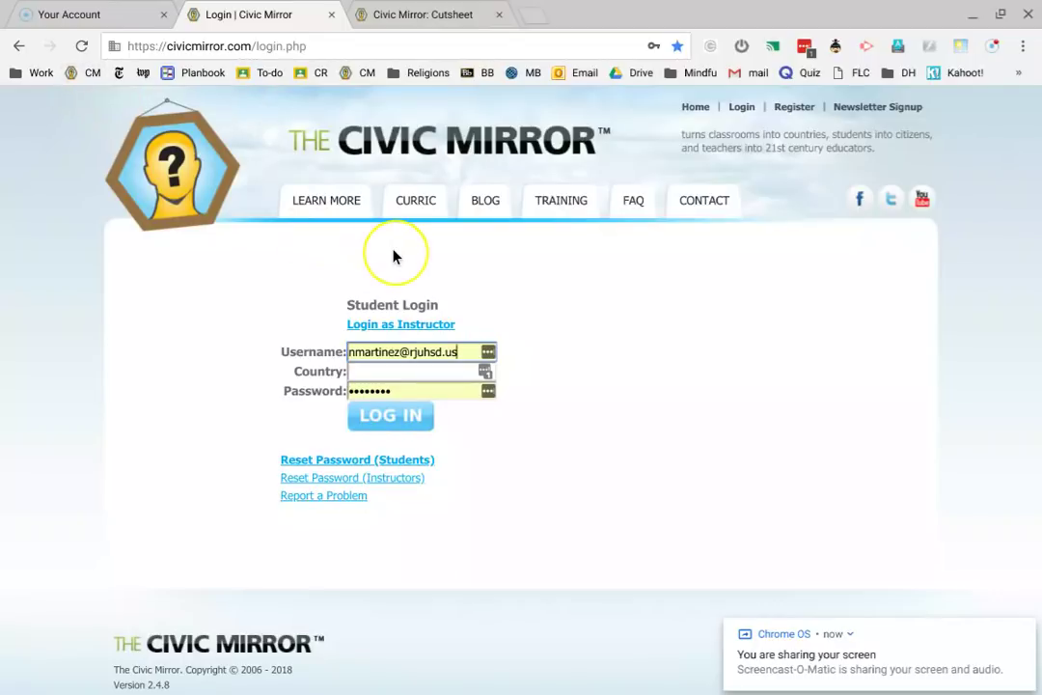
left_click(405, 18)
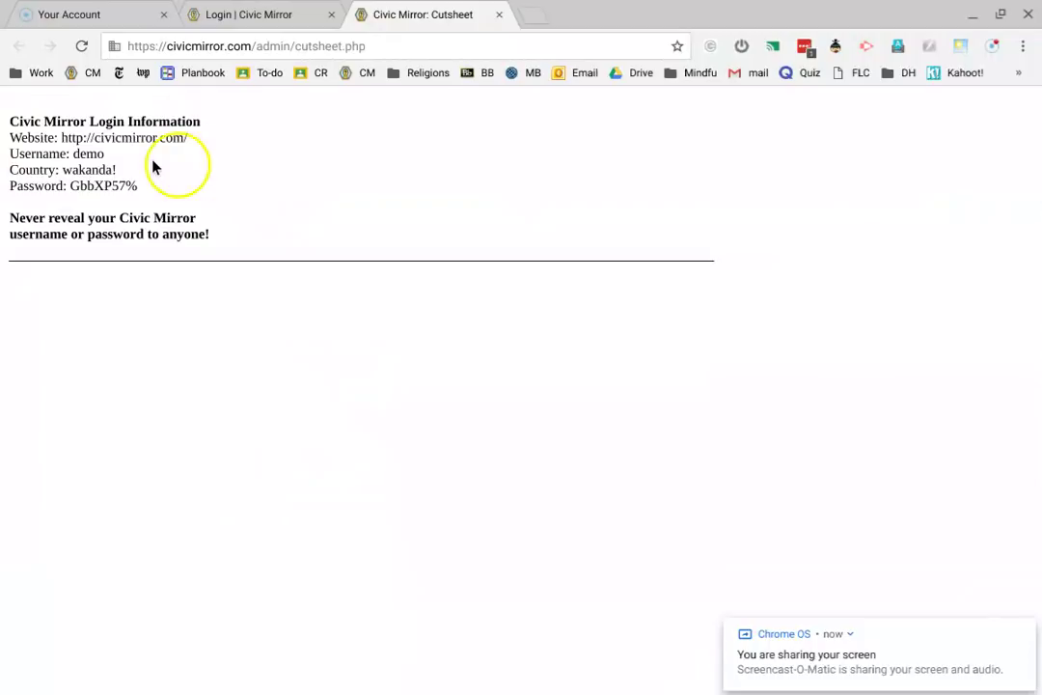
left_click(268, 11)
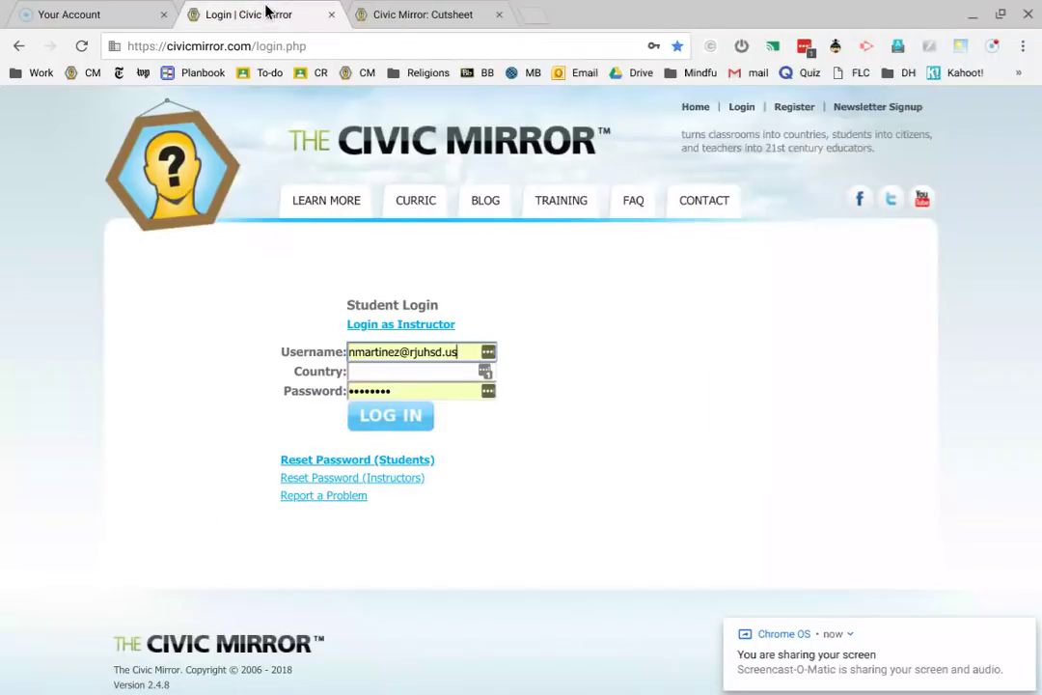
left_click(419, 350)
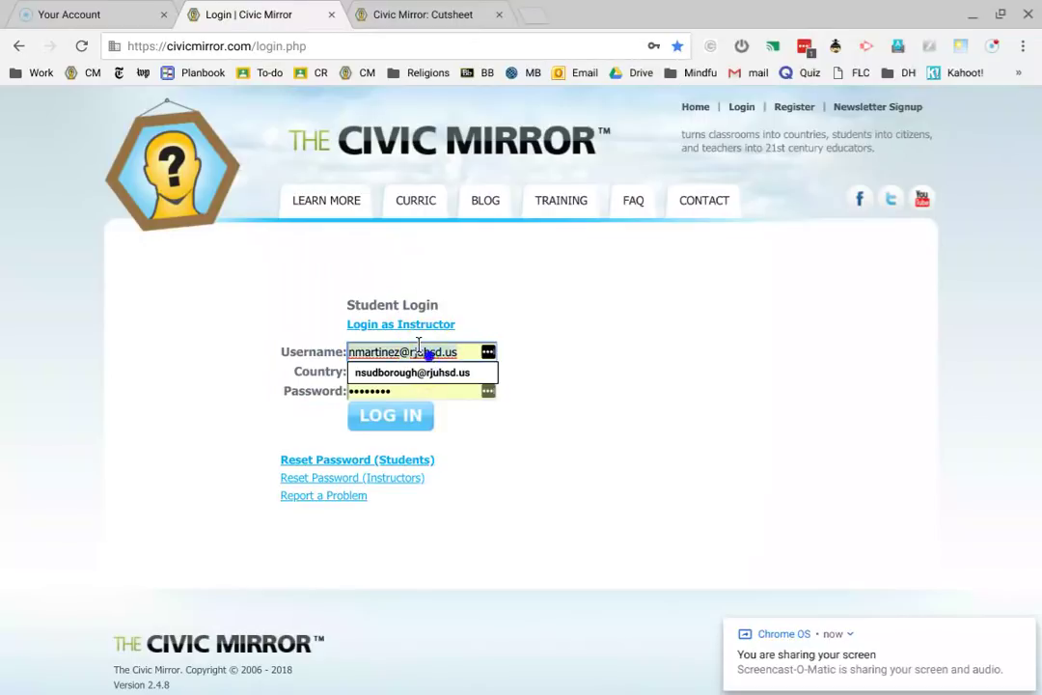
type("demo")
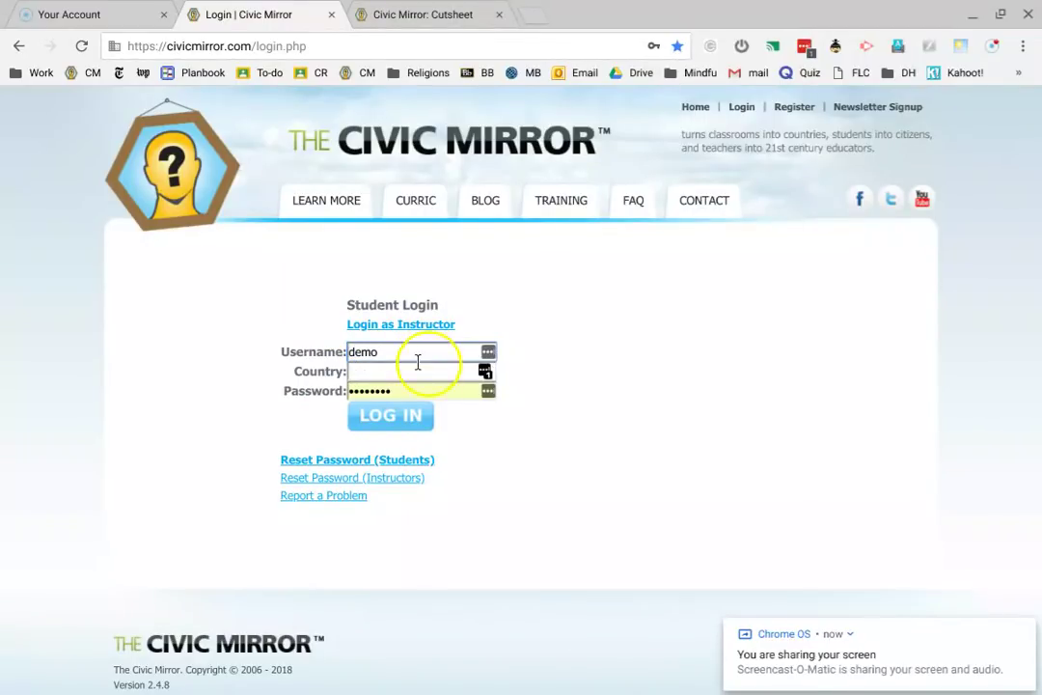
left_click(413, 370)
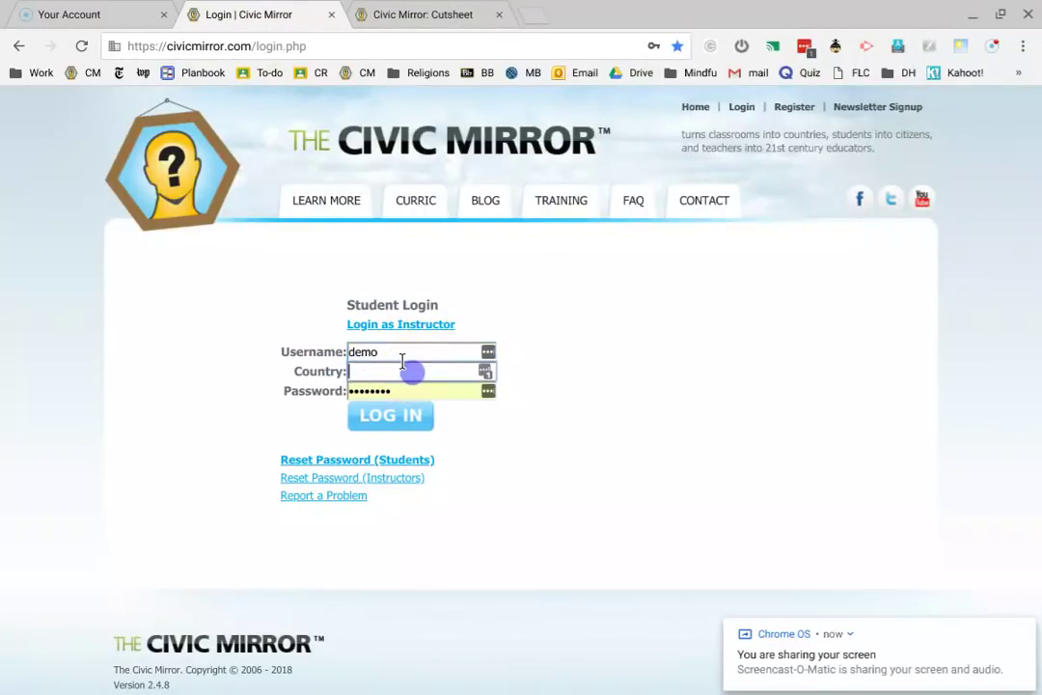
left_click(400, 11)
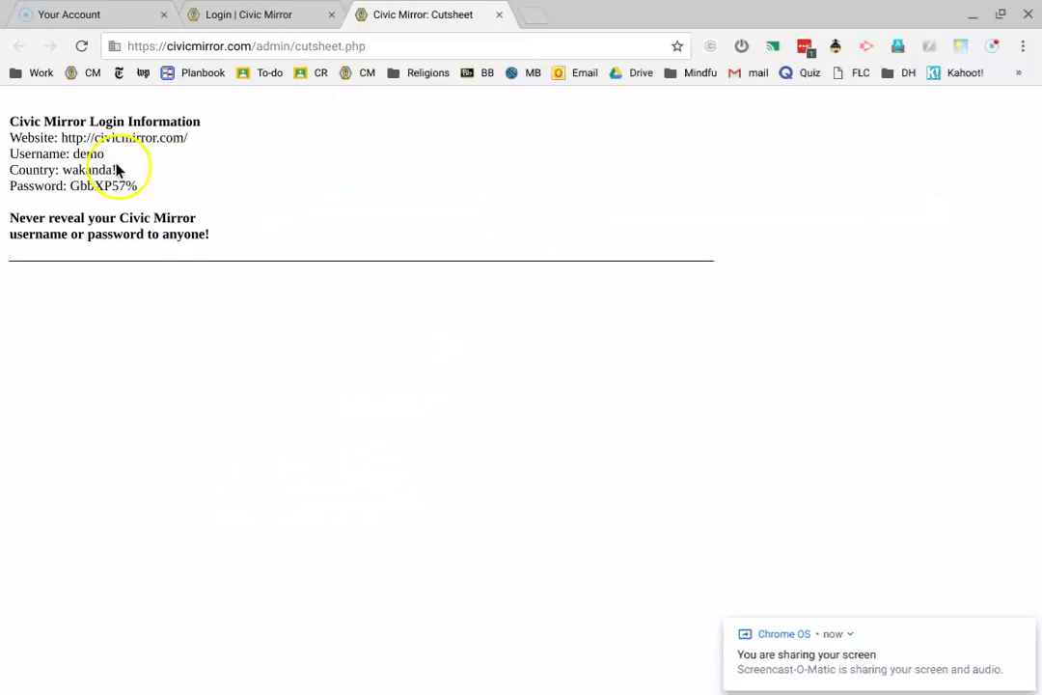
left_click_drag(116, 170, 62, 170)
key("ctrl+c")
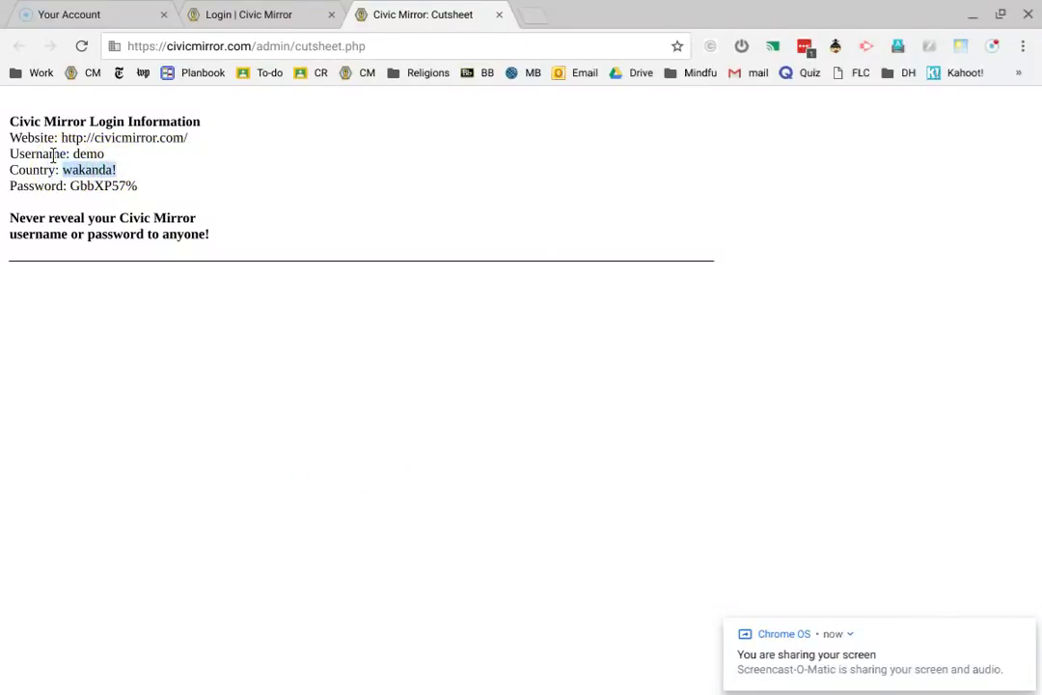
left_click(231, 16)
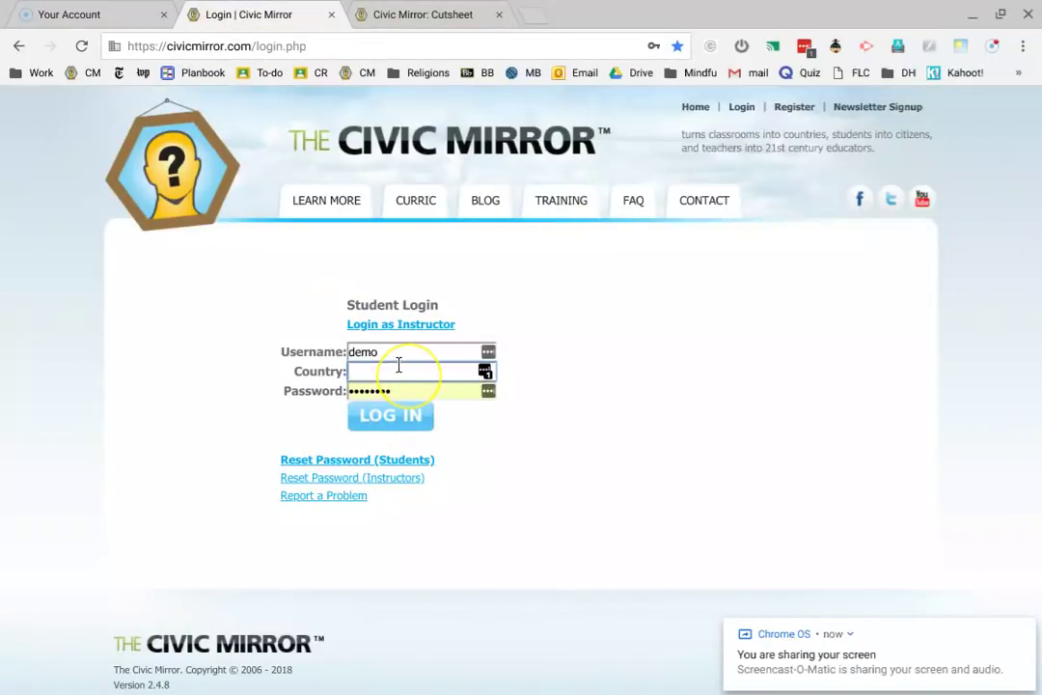
key("ctrl+v")
- Replace the autofilled password with the one copied from the cutsheet and log in
left_click(410, 387)
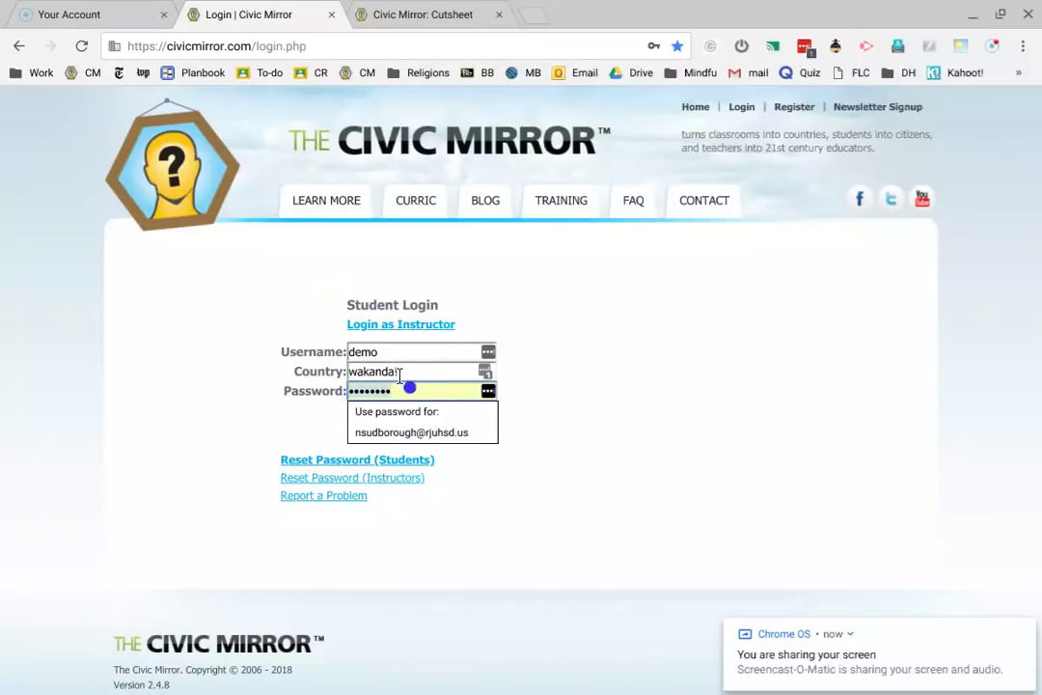
key("BackSpace")
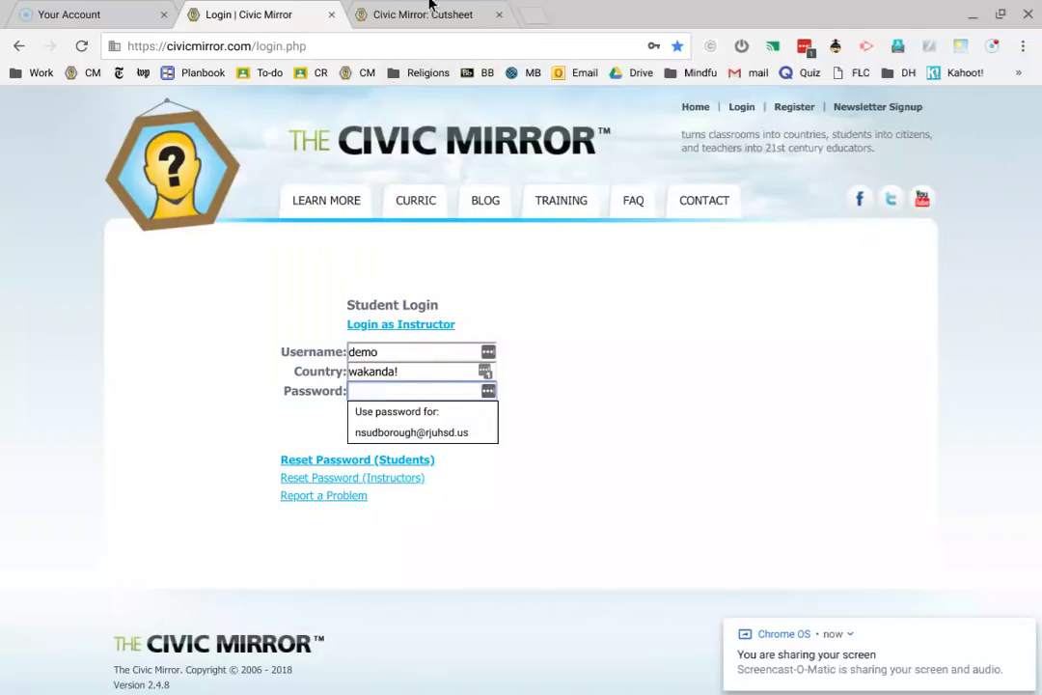
left_click(432, 7)
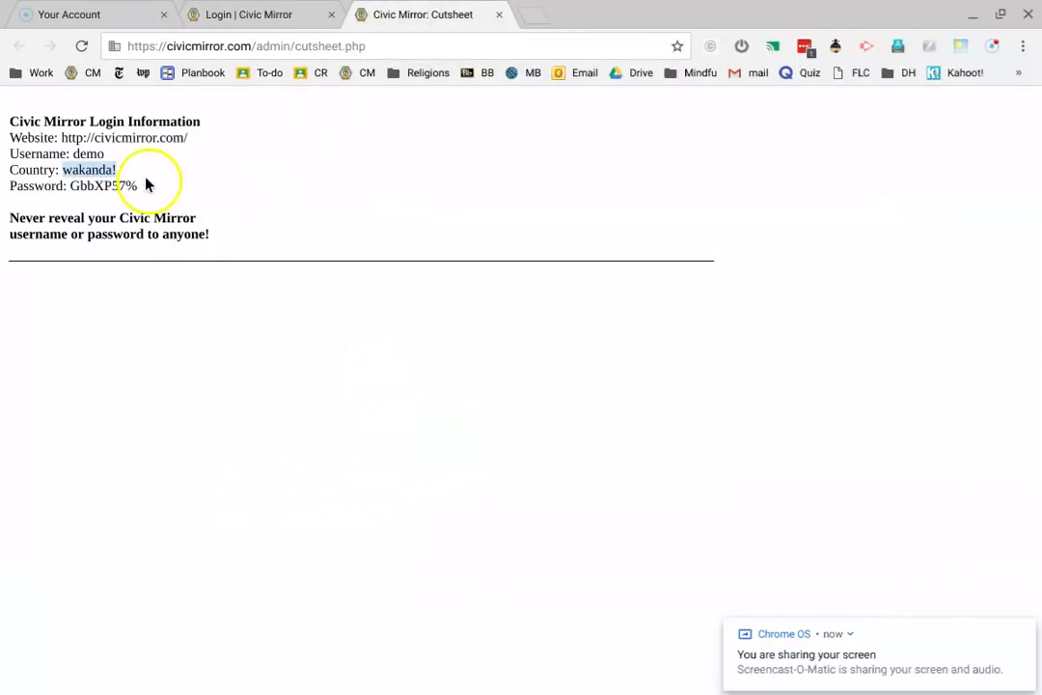
left_click_drag(141, 187, 70, 186)
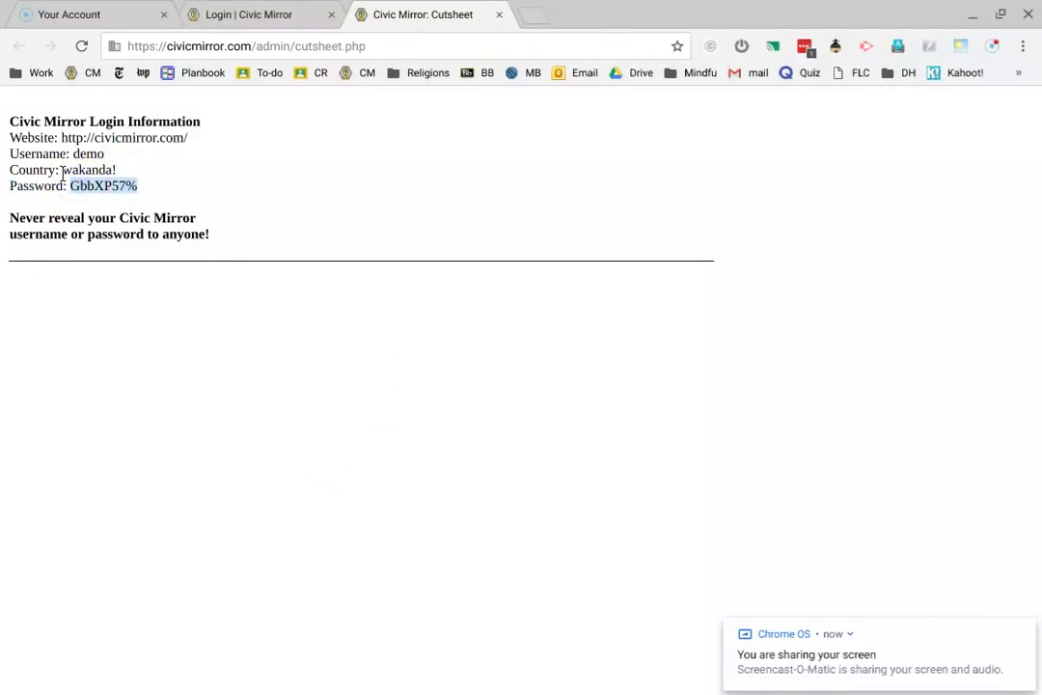
left_click(268, 8)
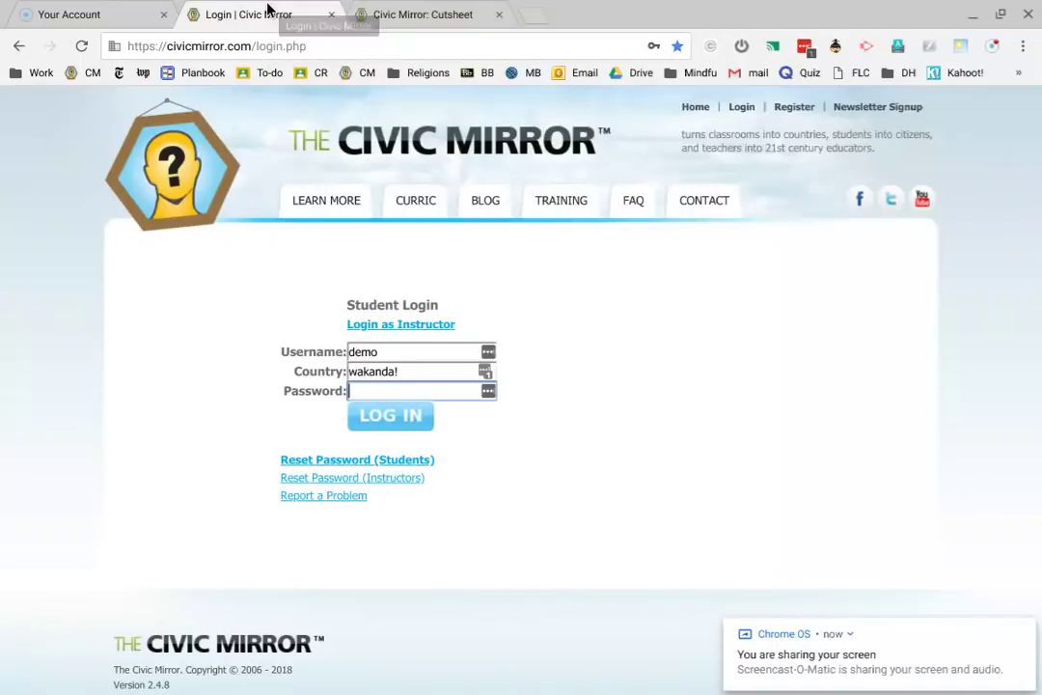
left_click(390, 415)
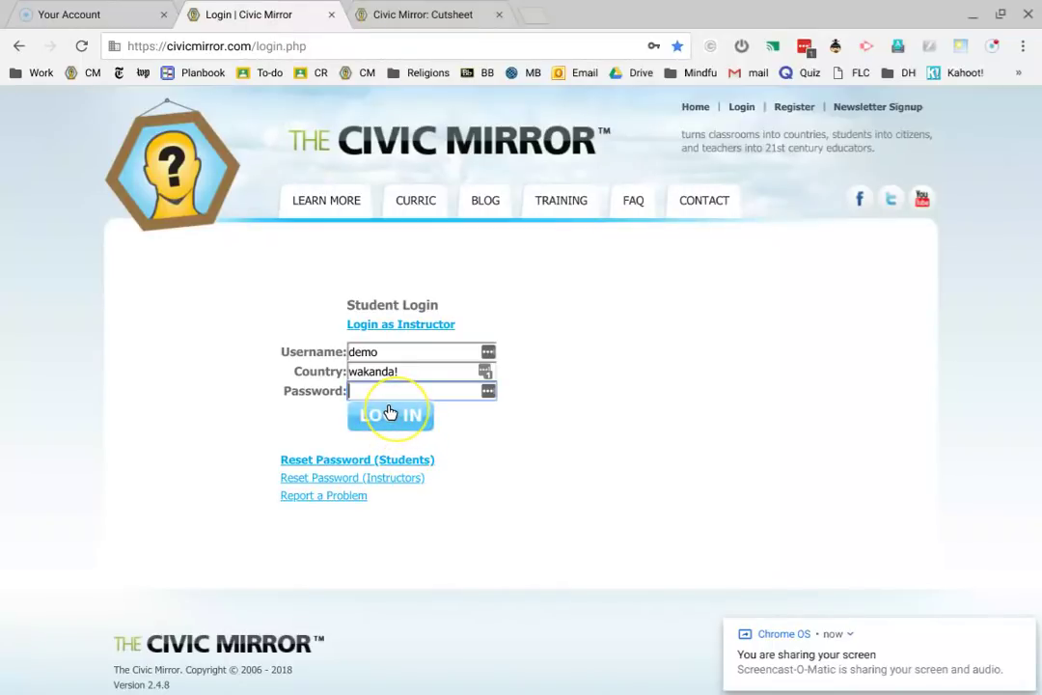
key("ctrl+v")
left_click(391, 415)
- Submit the login, decline LastPass, close the mobile-device notice and scroll to the Email Address field
left_click(391, 415)
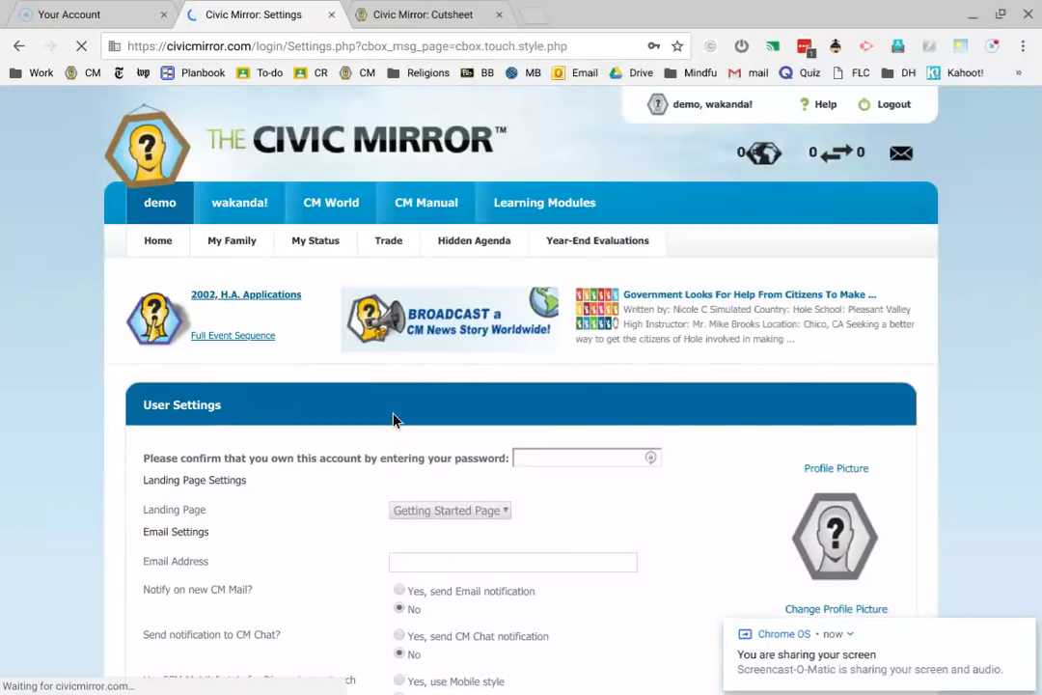
scroll(392, 419, "down", 2)
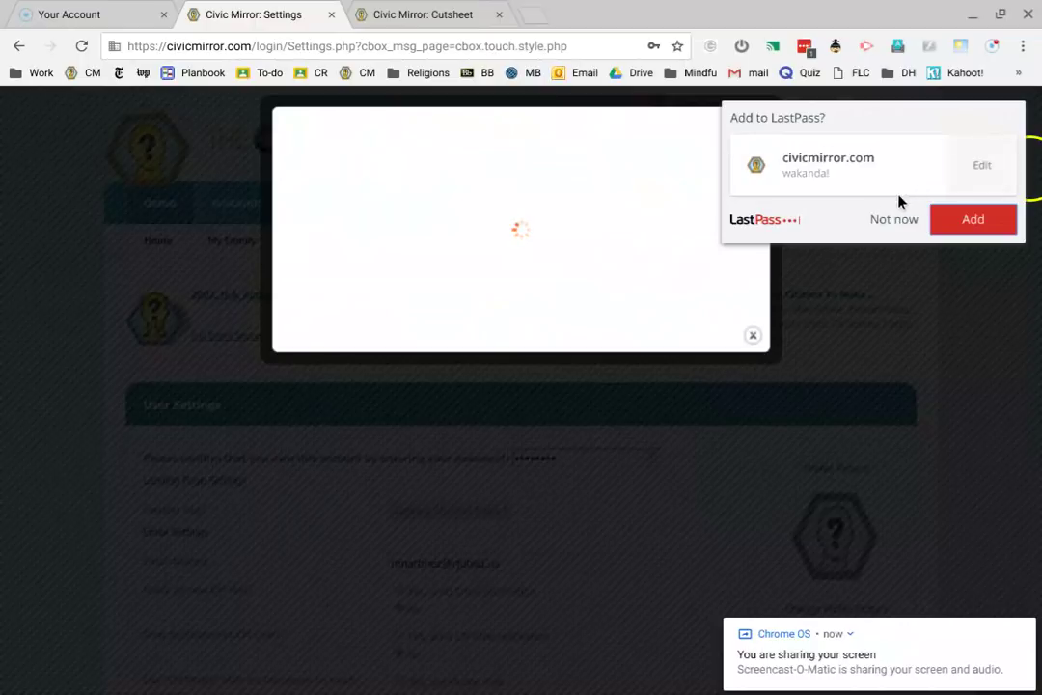
left_click(889, 221)
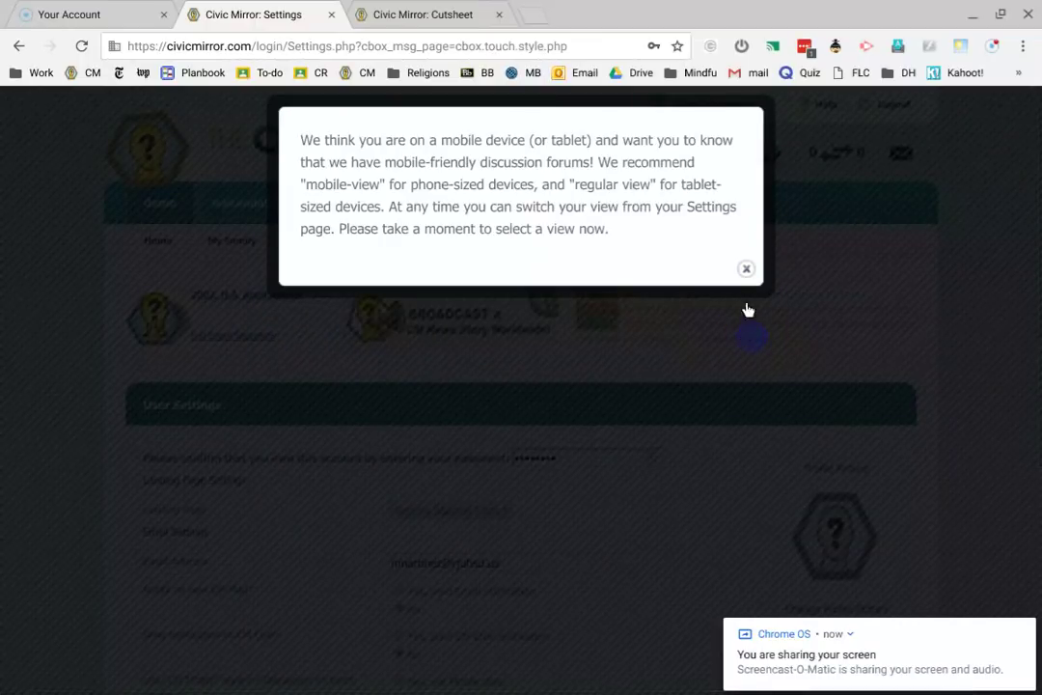
left_click(743, 268)
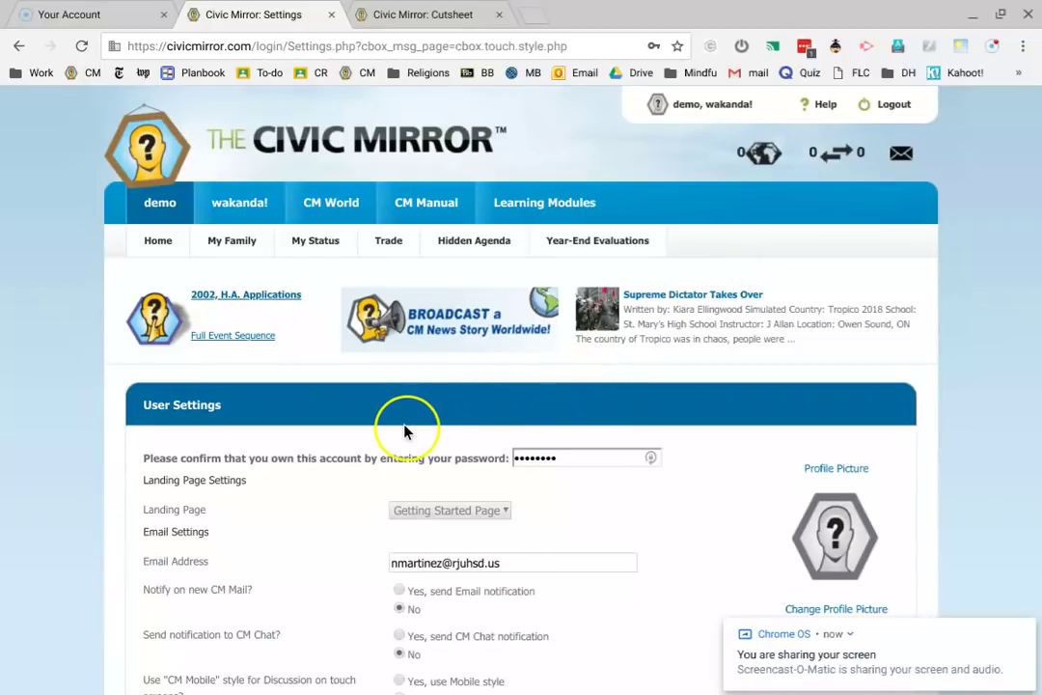
scroll(407, 433, "down", 1)
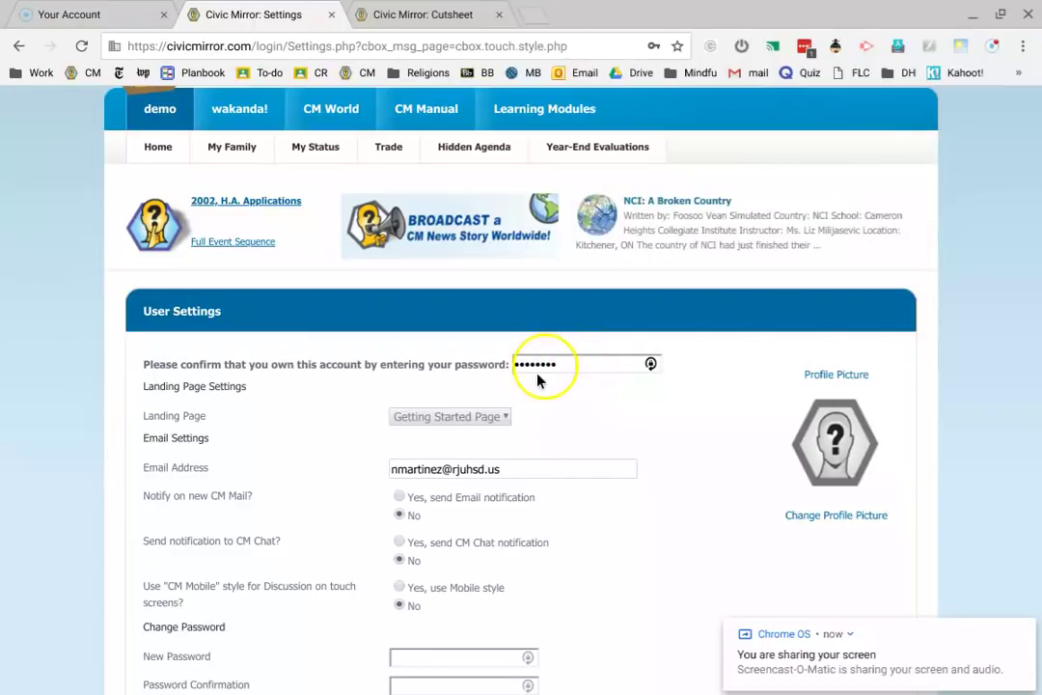
scroll(546, 439, "down", 1)
scroll(547, 439, "down", 1)
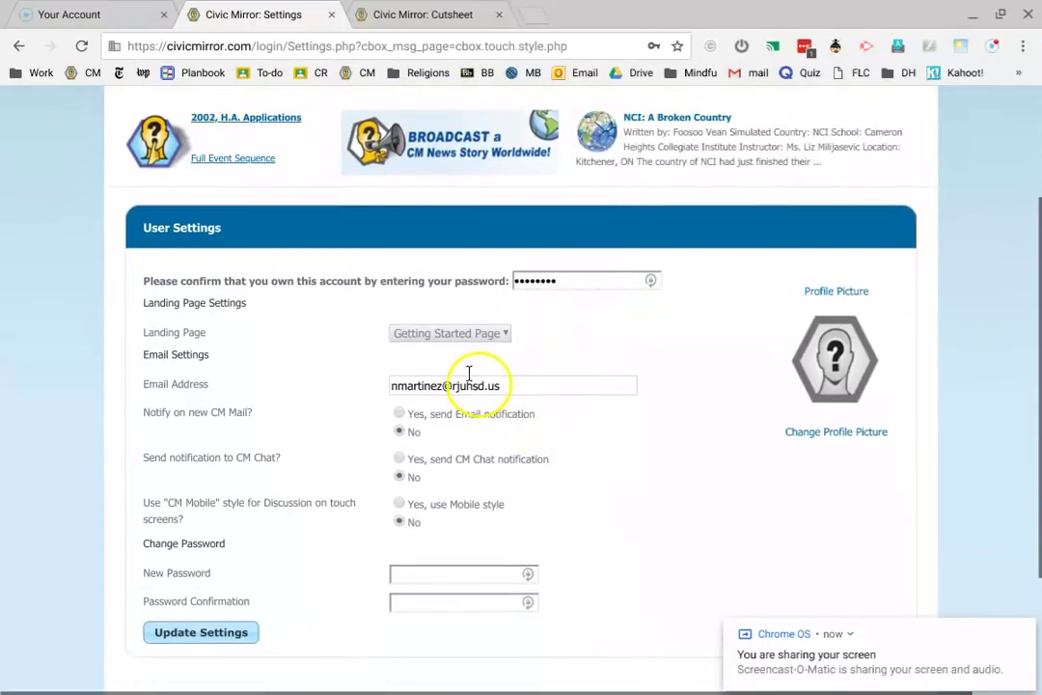
left_click(469, 374)
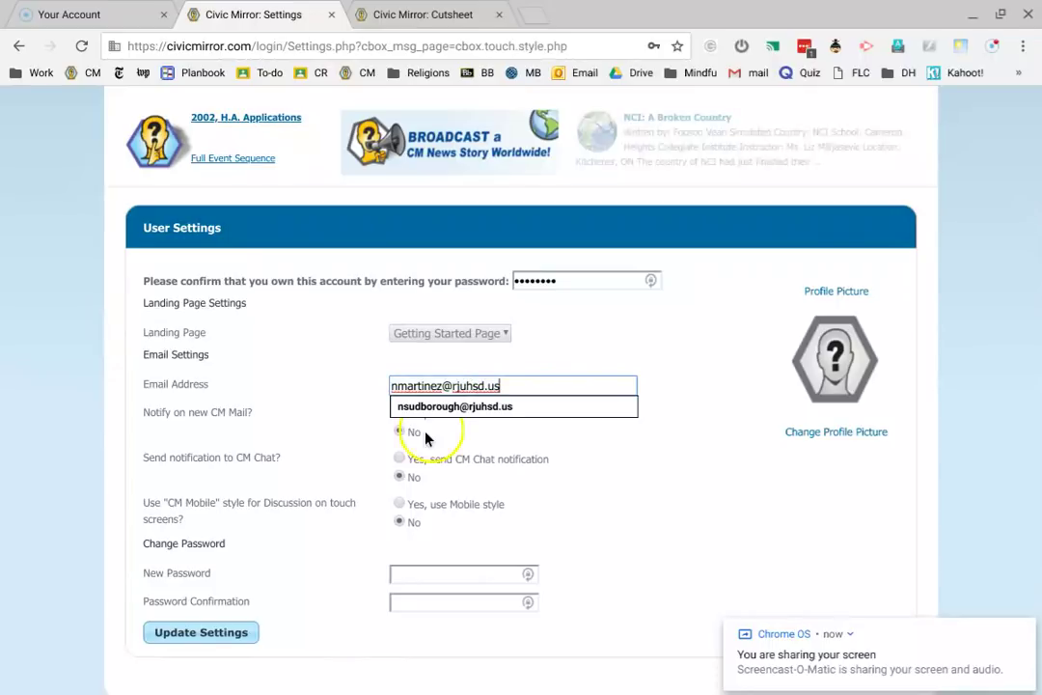
- Replace the old school email address with the new Gmail address
triple_click(514, 376)
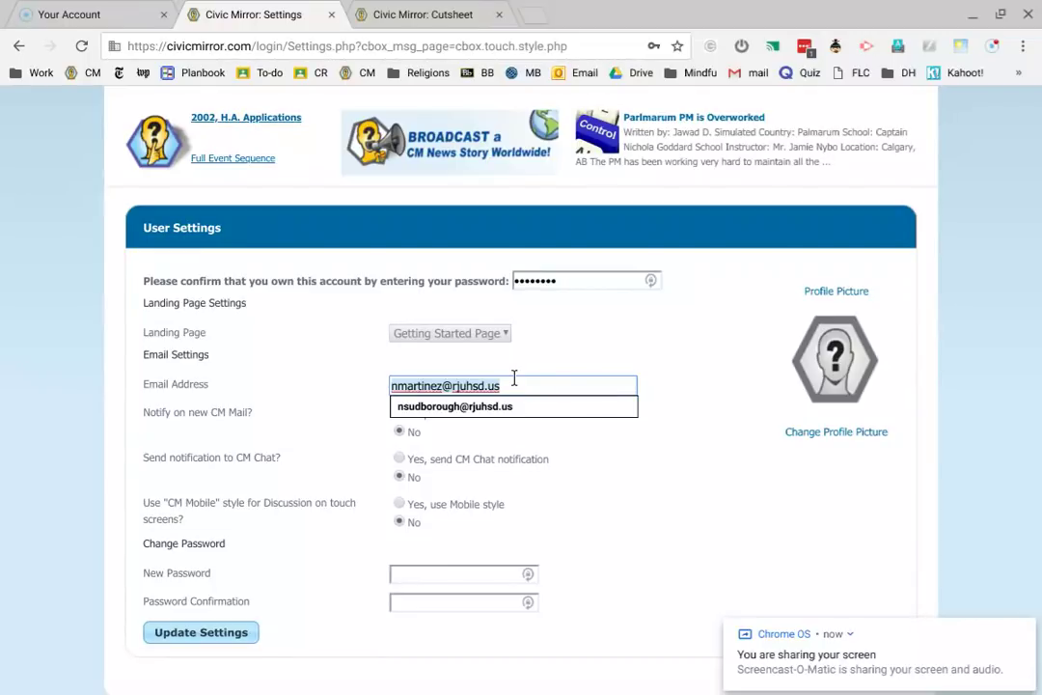
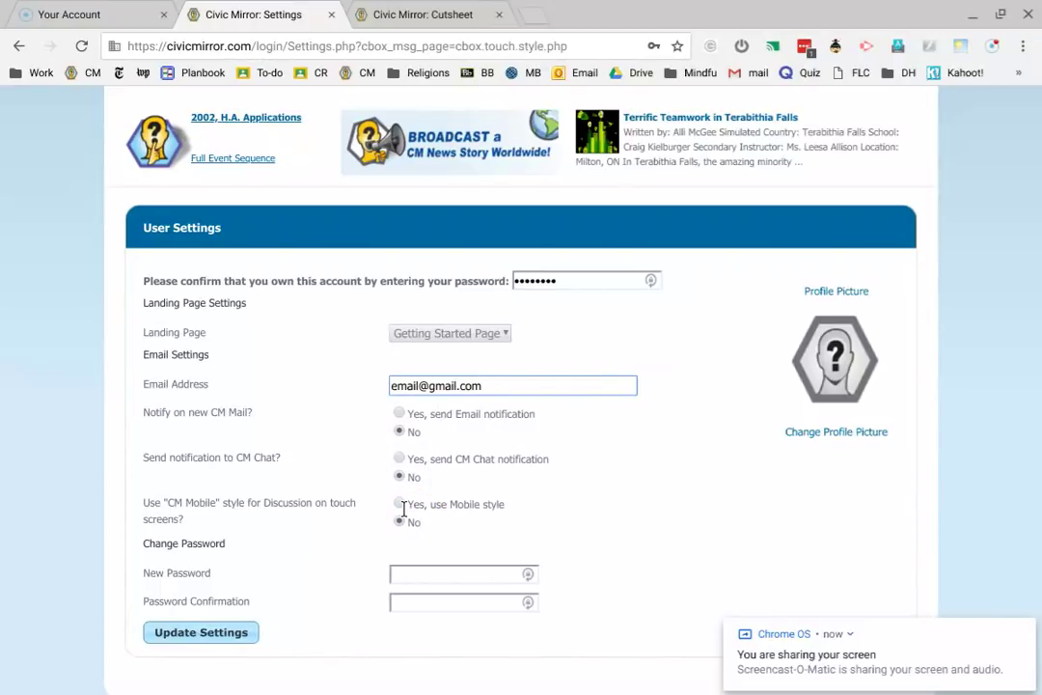
scroll(401, 509, "down", 1)
left_click(398, 503)
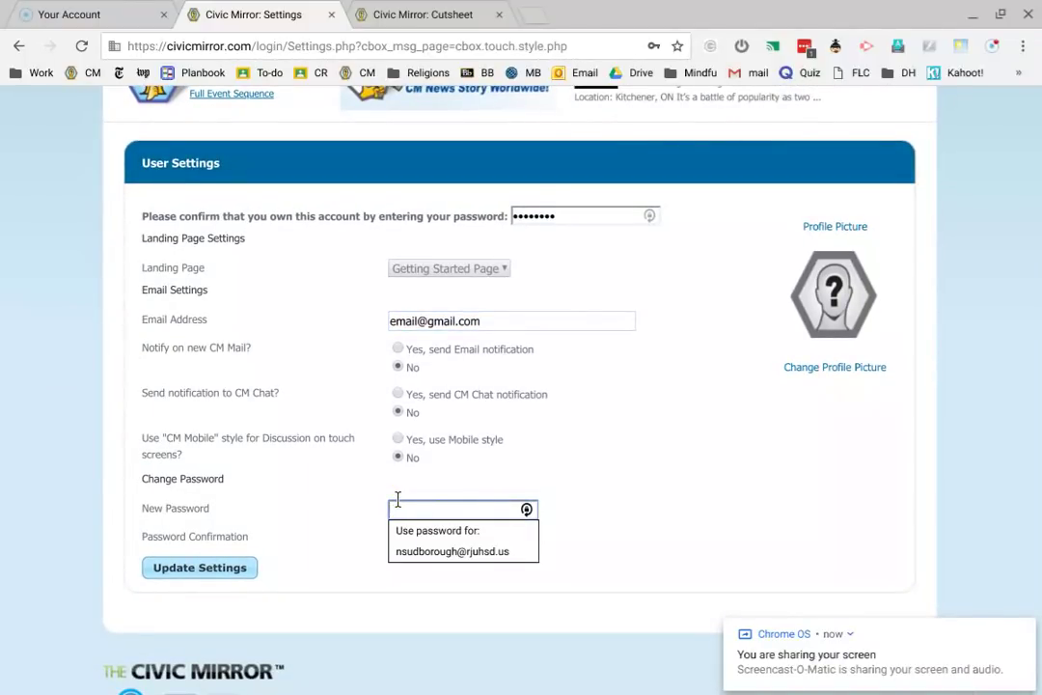
- Enter the new four-character password in New Password and Password Confirmation
type("••")
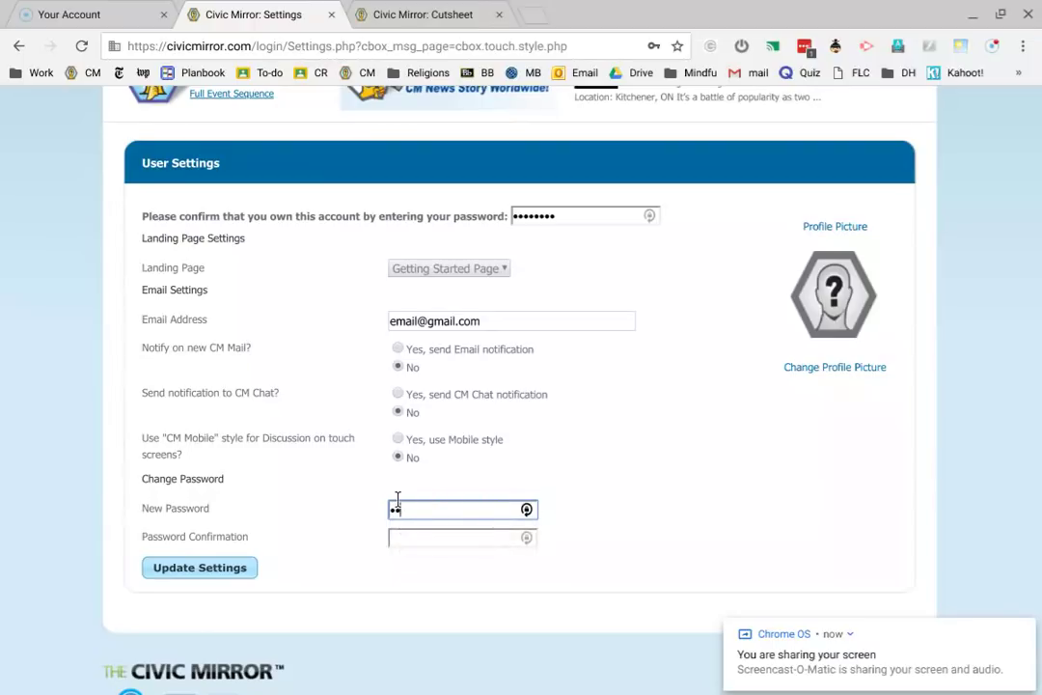
type("••")
key("Tab")
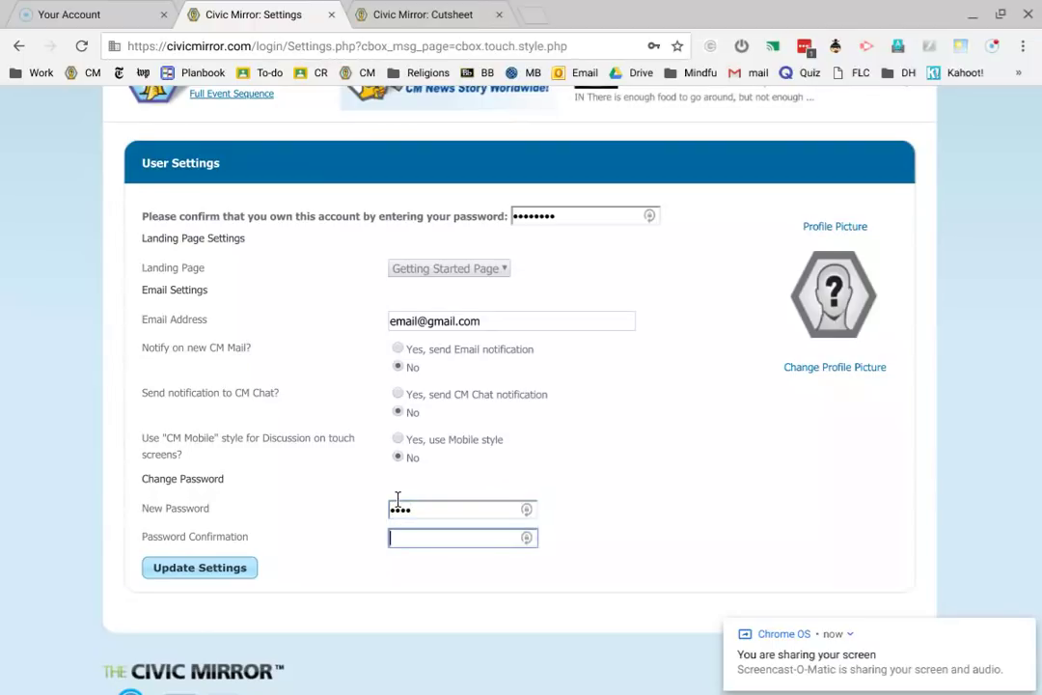
type("••••")
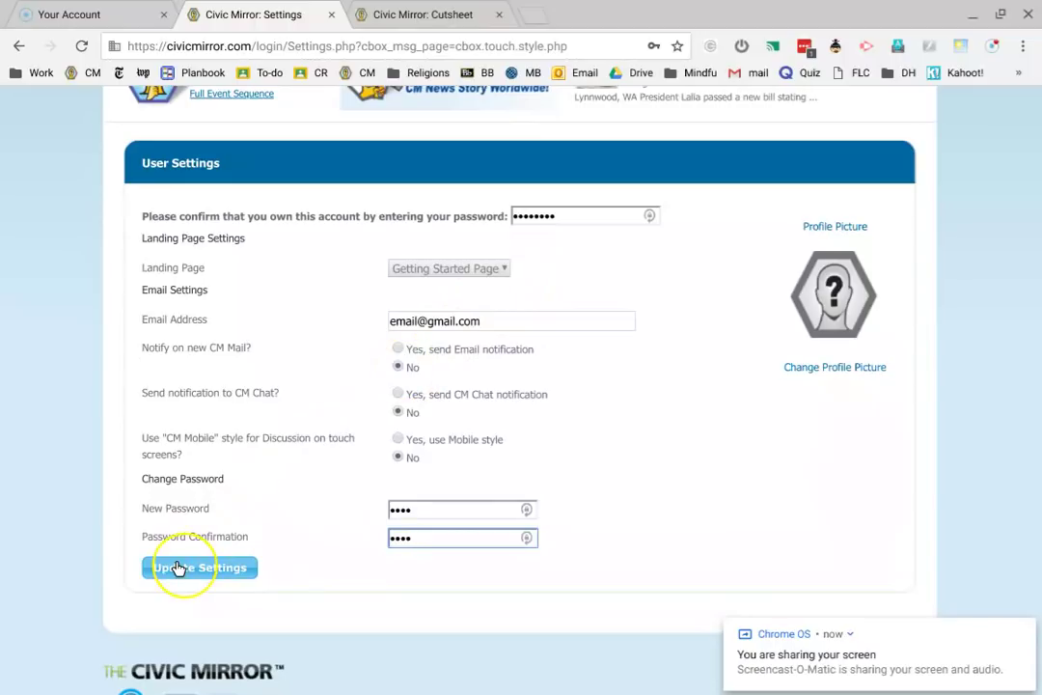
left_click(177, 567)
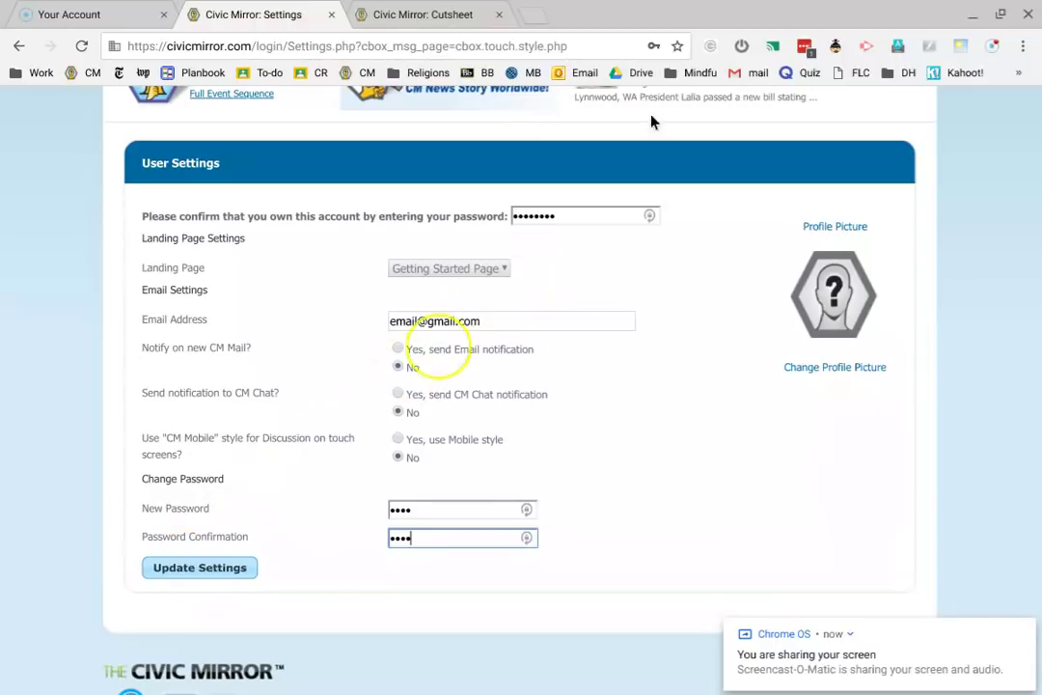
- Verify the password against the cutsheet, then Update Settings and decline saving to LastPass
left_click(424, 16)
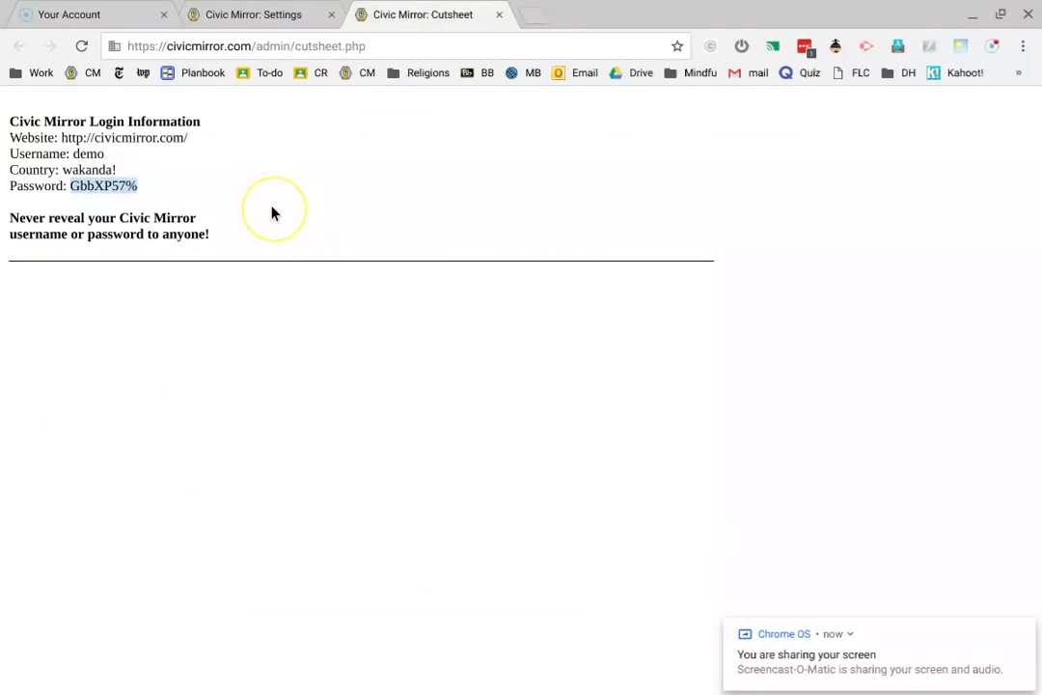
left_click(250, 12)
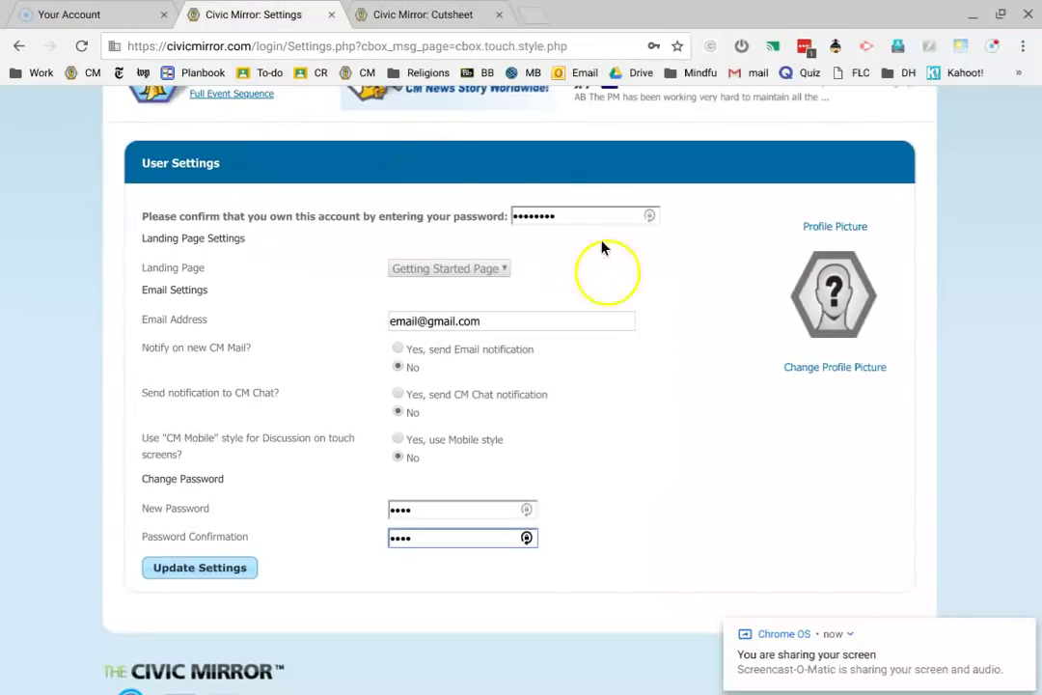
double_click(556, 209)
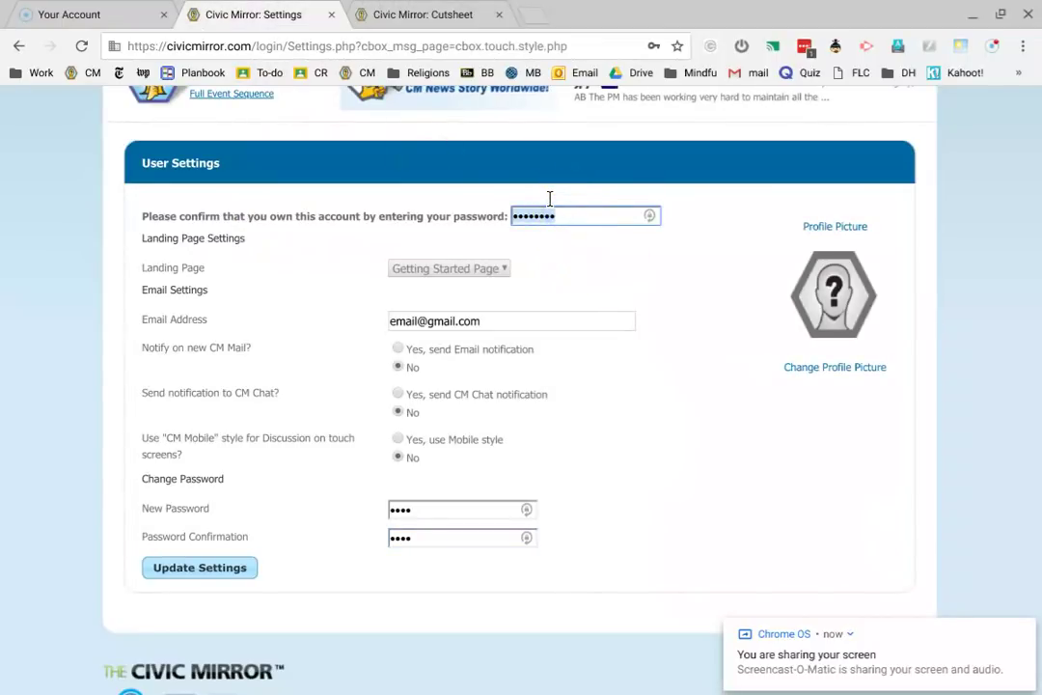
left_click(206, 567)
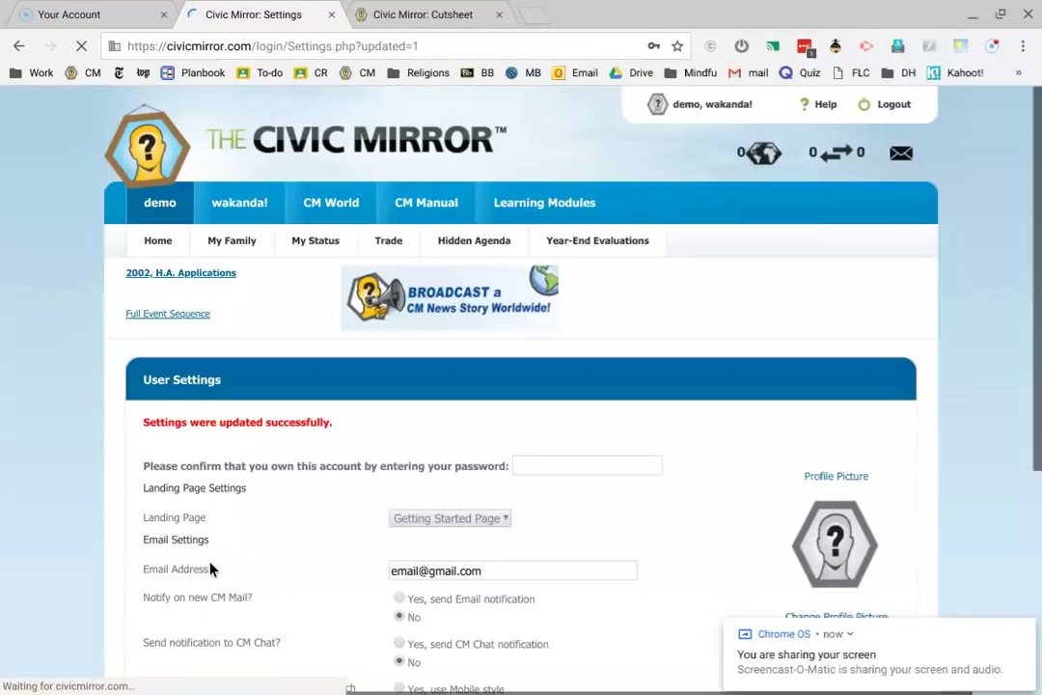
left_click(352, 427)
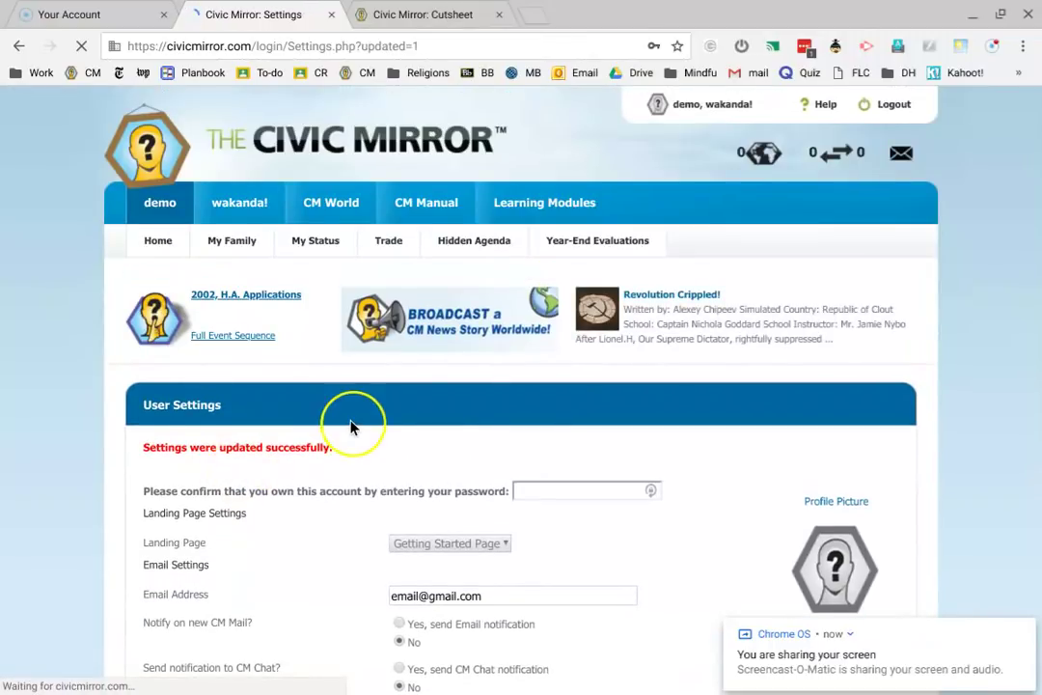
scroll(352, 427, "down", 3)
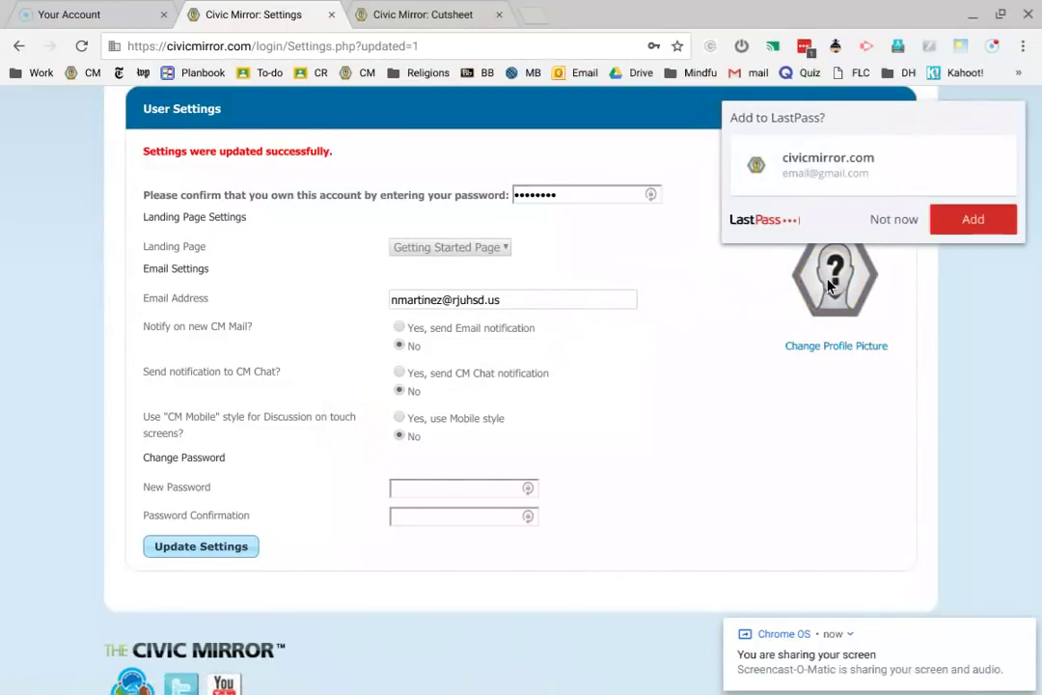
left_click(894, 222)
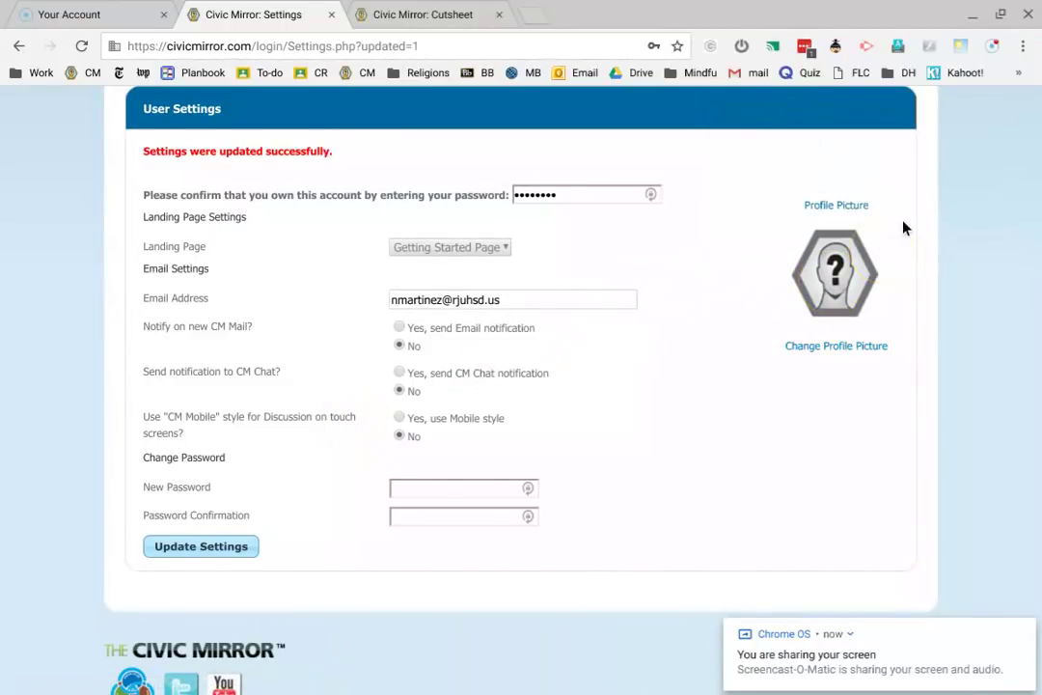
left_click(893, 294)
mouse_move(645, 691)
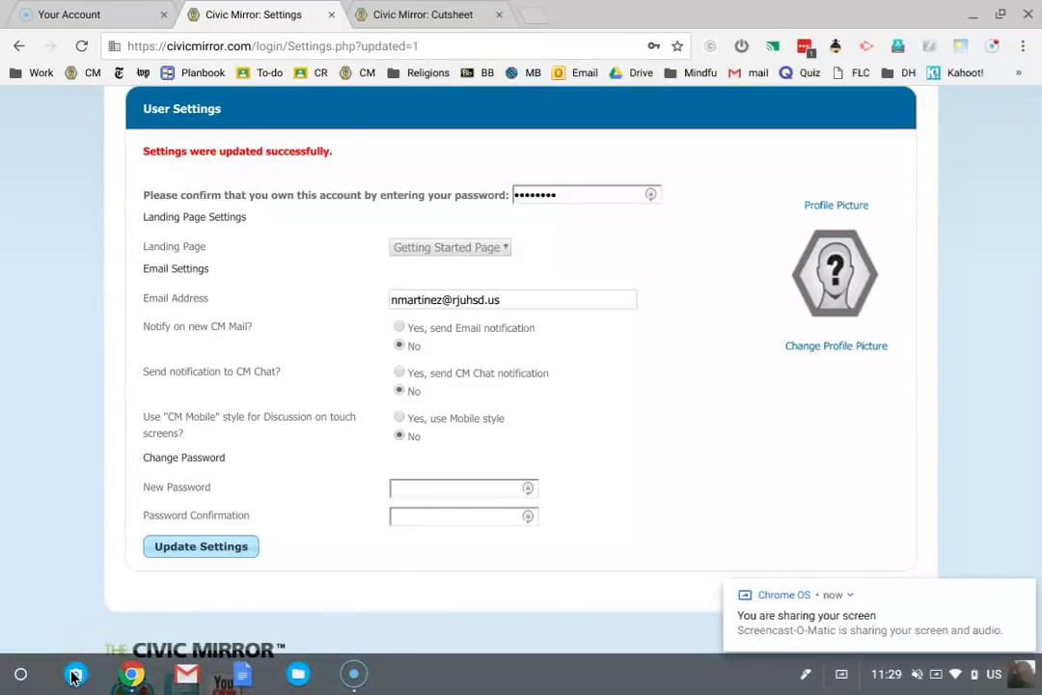
- Launch the Camera app from the Chrome OS launcher to get a live webcam preview
left_click(19, 674)
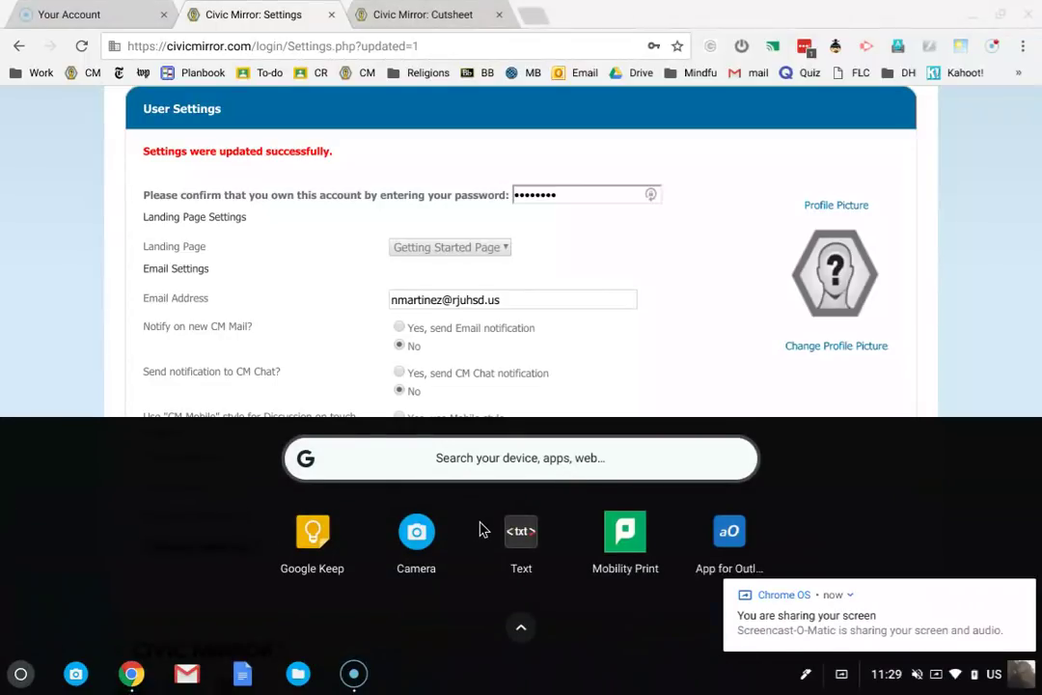
scroll(483, 529, "down", 2)
scroll(482, 530, "up", 5)
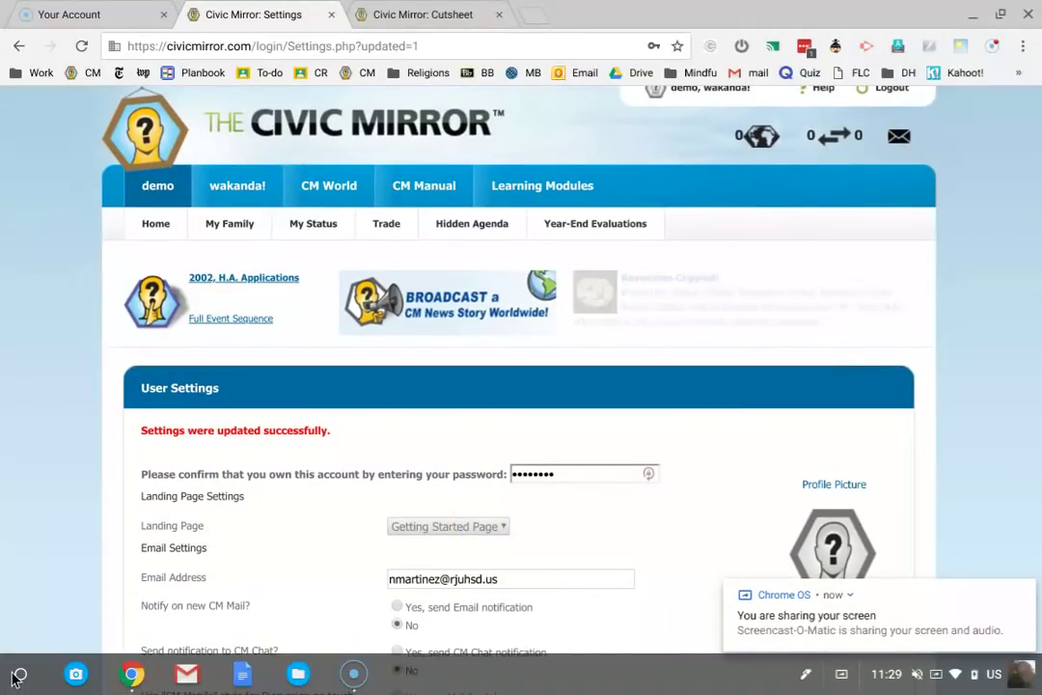
left_click(19, 675)
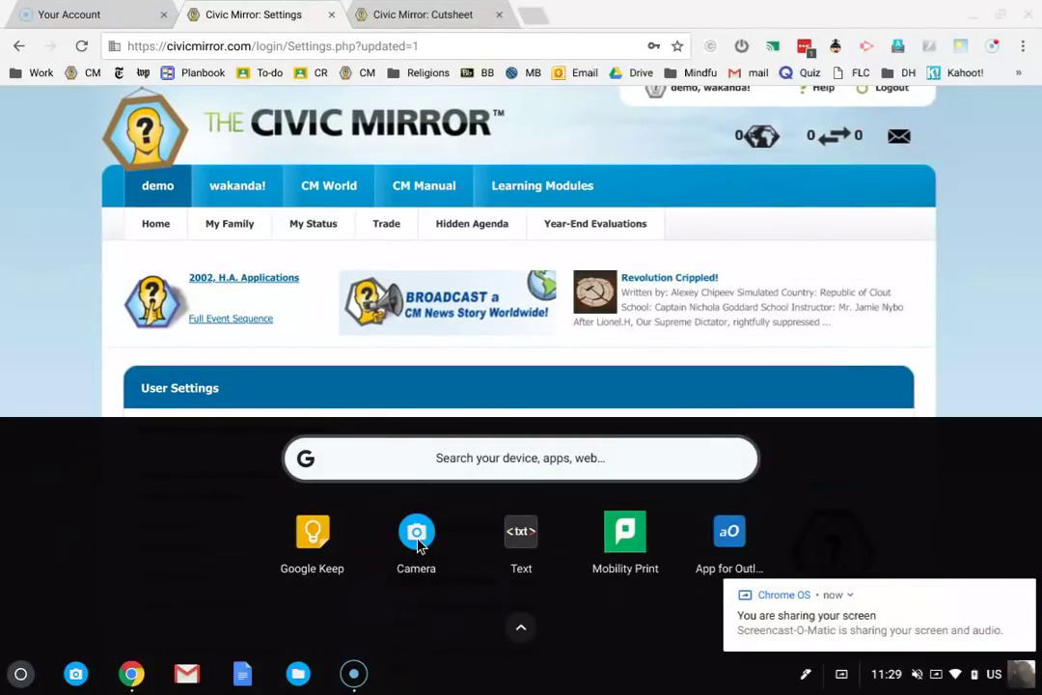
scroll(420, 545, "down", 2)
scroll(419, 545, "up", 5)
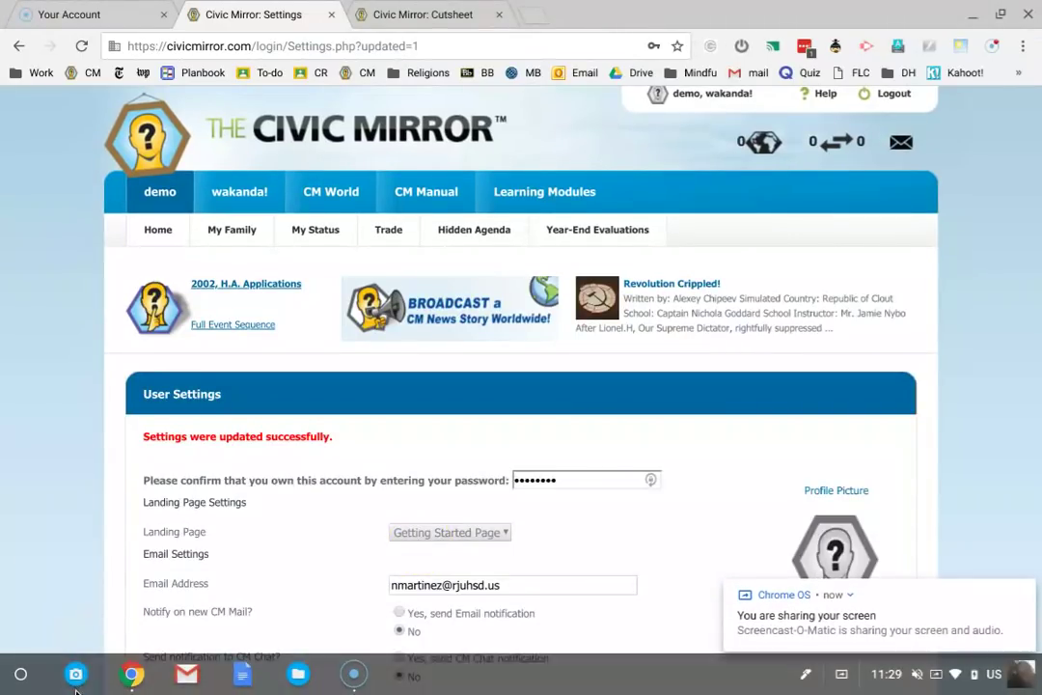
left_click(77, 673)
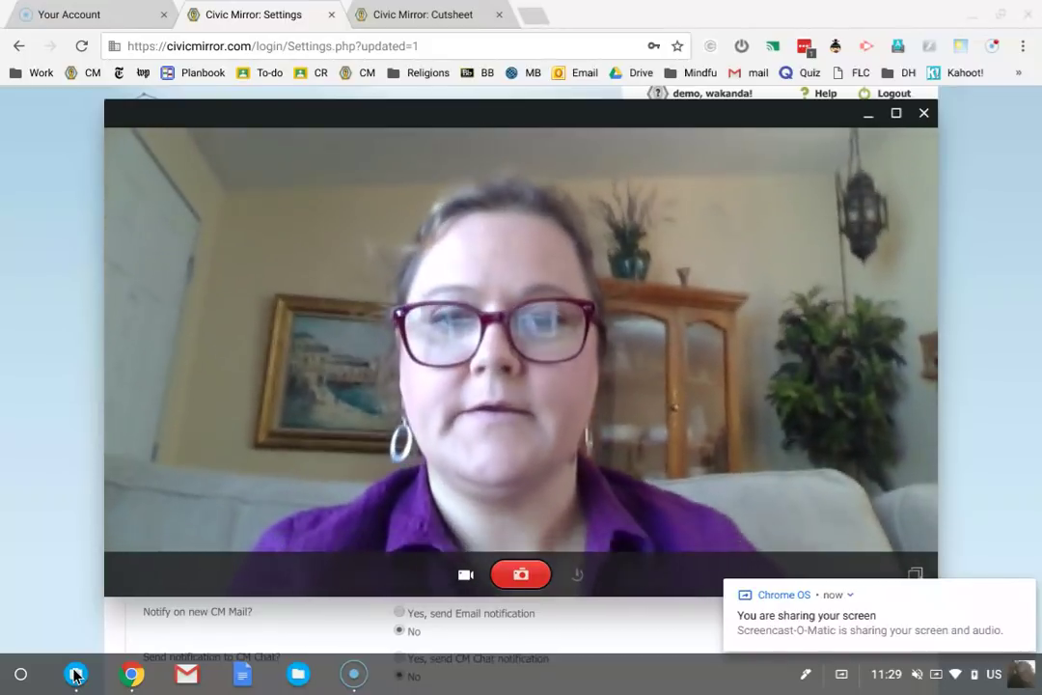
- Take a webcam photo in Camera and save it to the Downloads folder
left_click(7, 663)
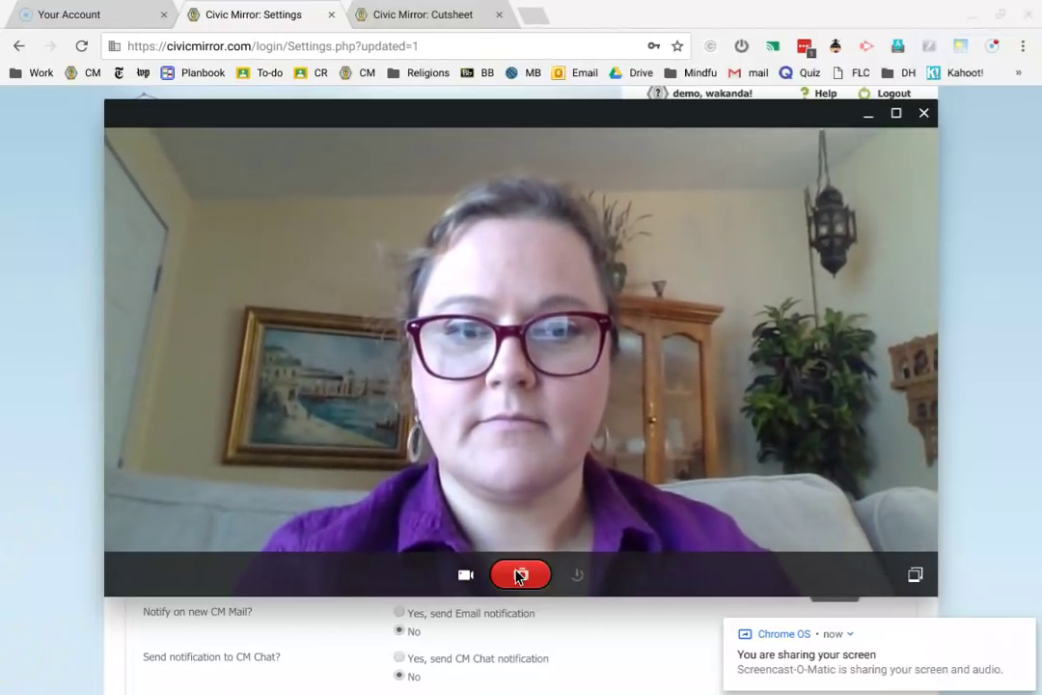
left_click(914, 576)
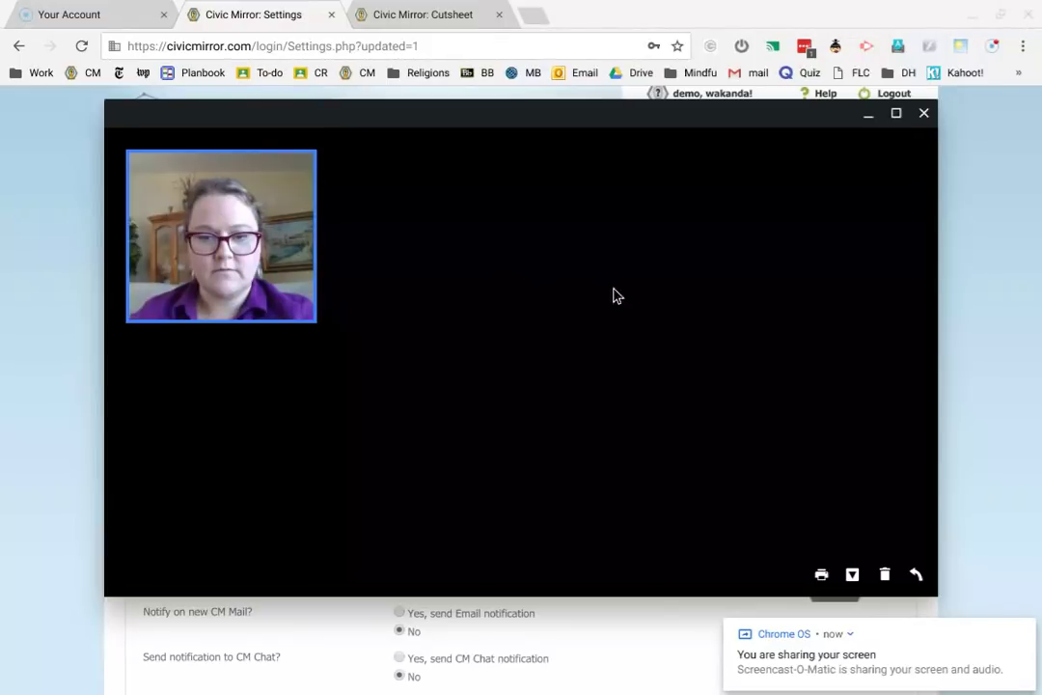
left_click(852, 576)
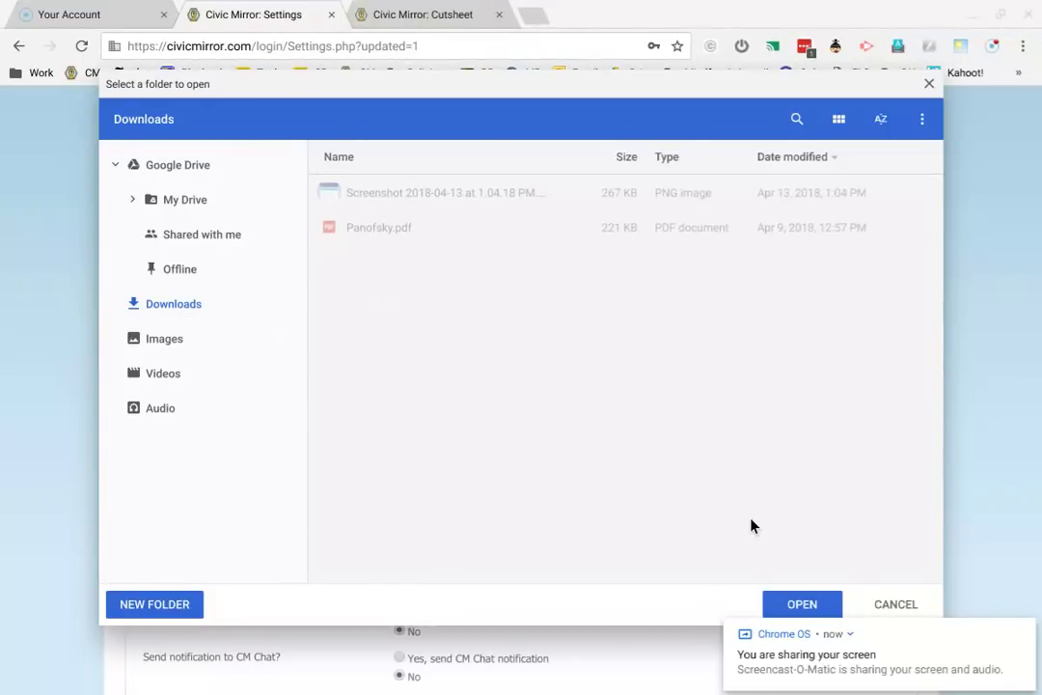
left_click(803, 603)
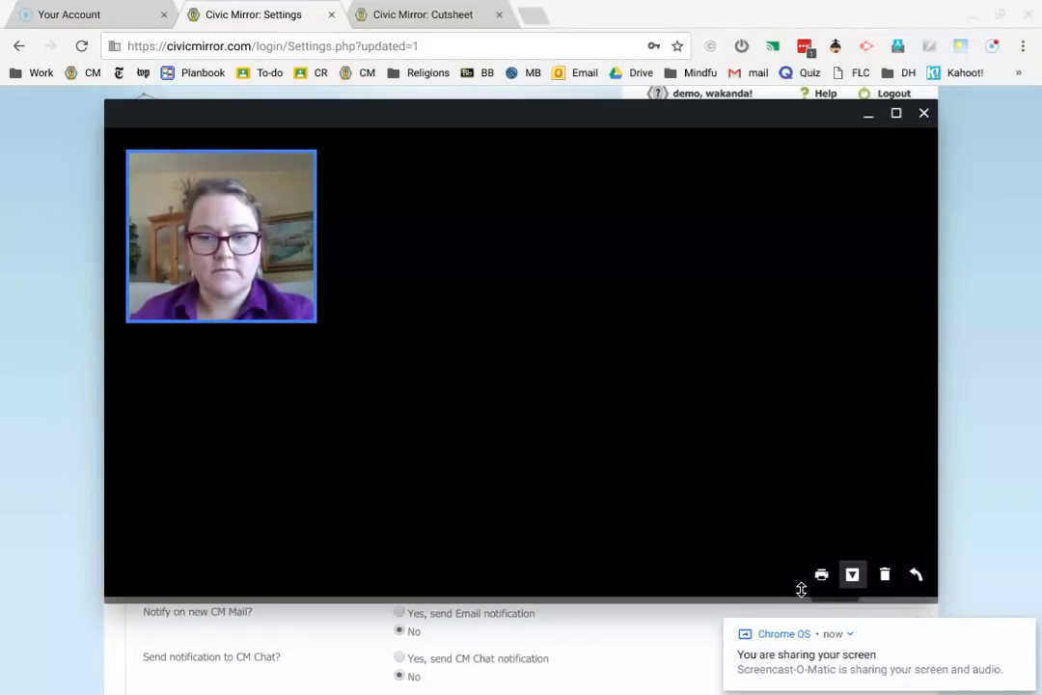
- Bring the Civic Mirror settings page in Chrome back in front of Camera
left_click(51, 291)
scroll(891, 379, "down", 1)
scroll(891, 379, "down", 1)
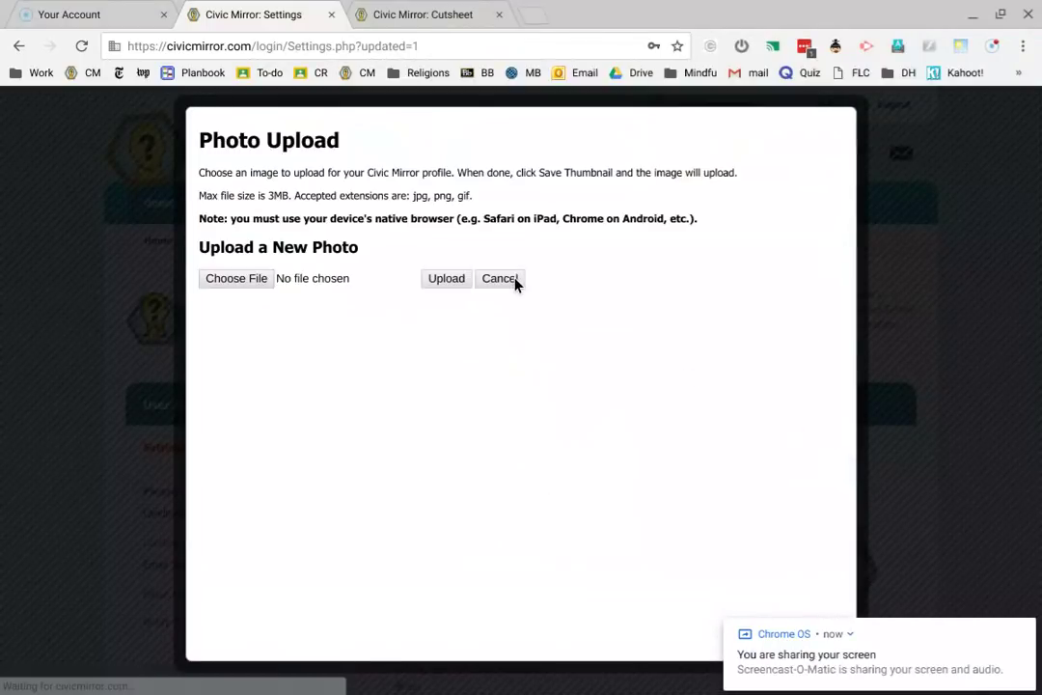
- Upload IMG_20180703_112937.jpg from Downloads through the Photo Upload dialog
left_click(214, 281)
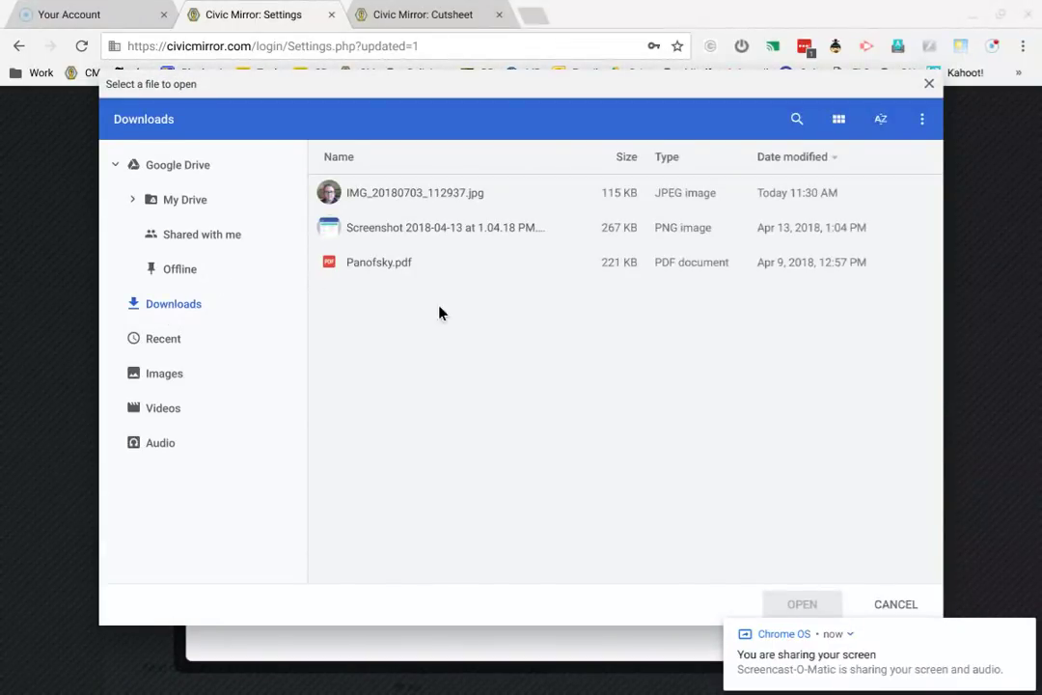
double_click(396, 193)
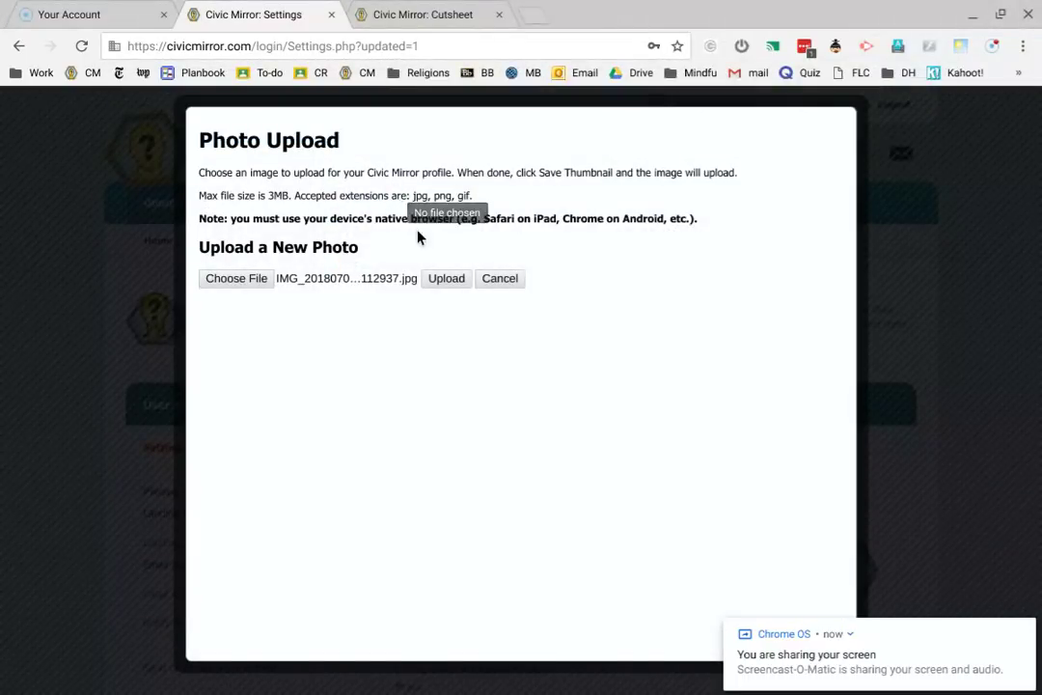
left_click(443, 280)
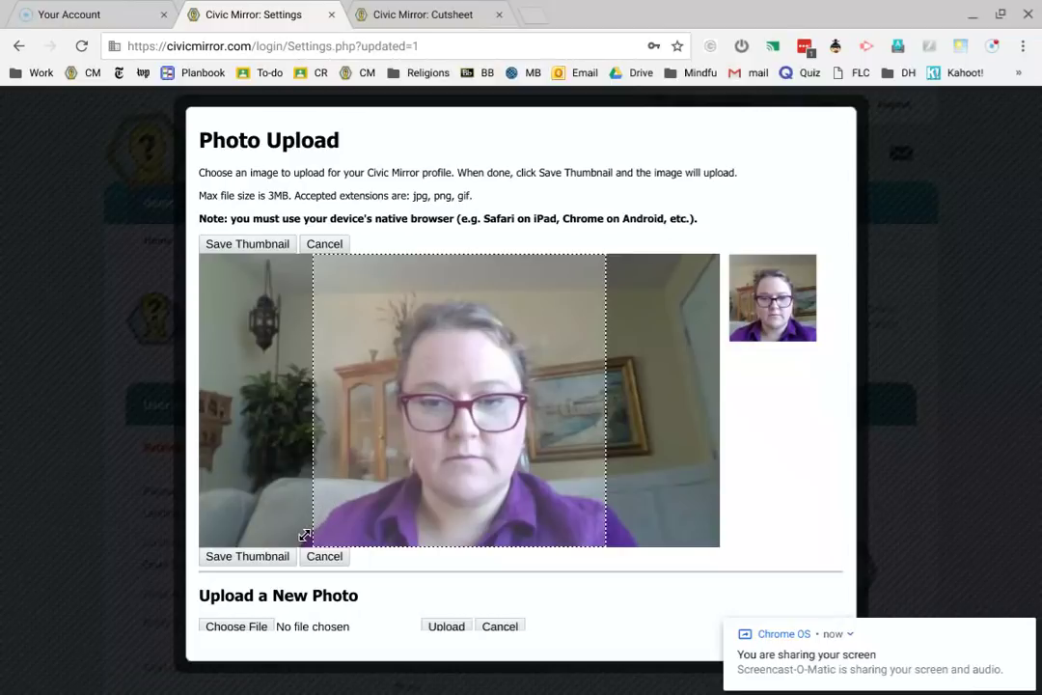
- Shrink and centre the crop box on the face, then save the thumbnail as the profile picture
left_click_drag(304, 536, 347, 511)
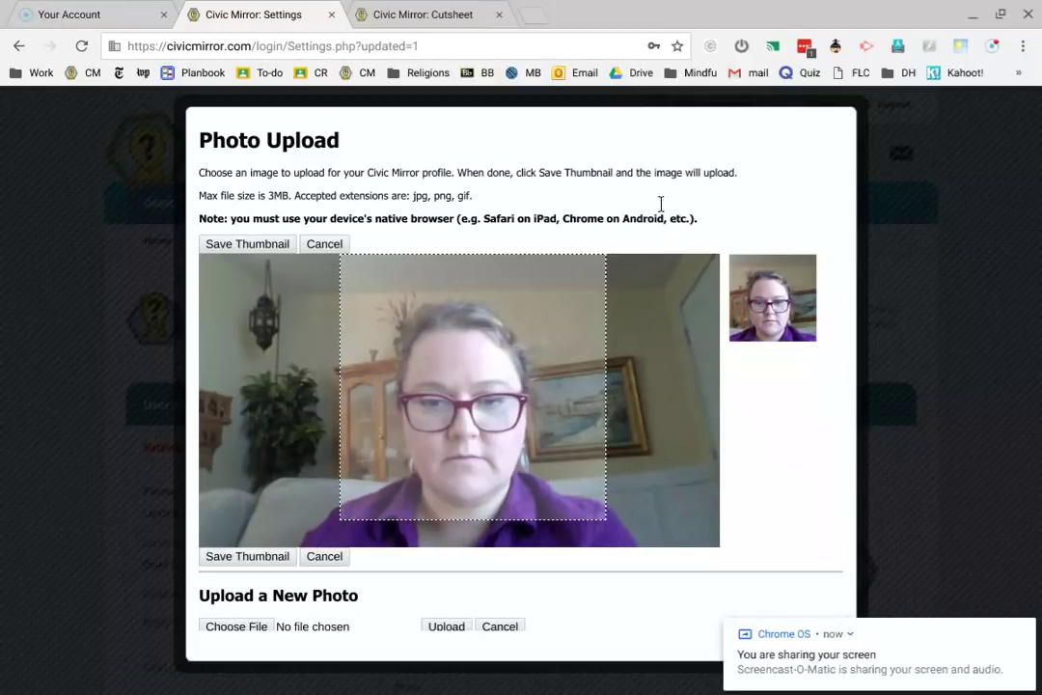
left_click_drag(593, 245, 553, 298)
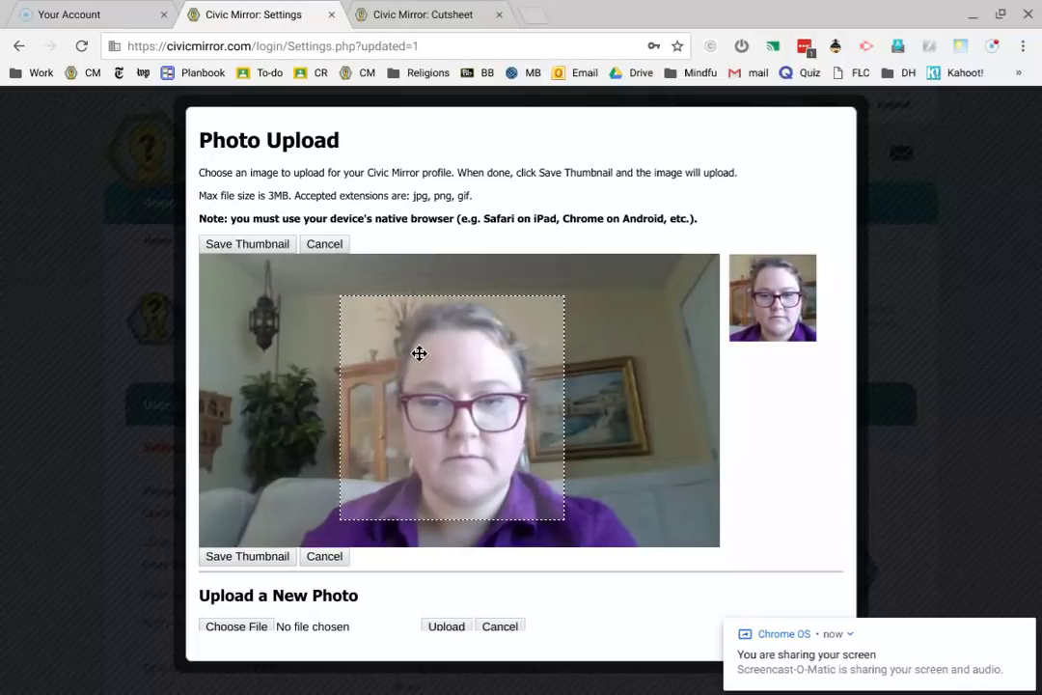
left_click_drag(419, 353, 433, 350)
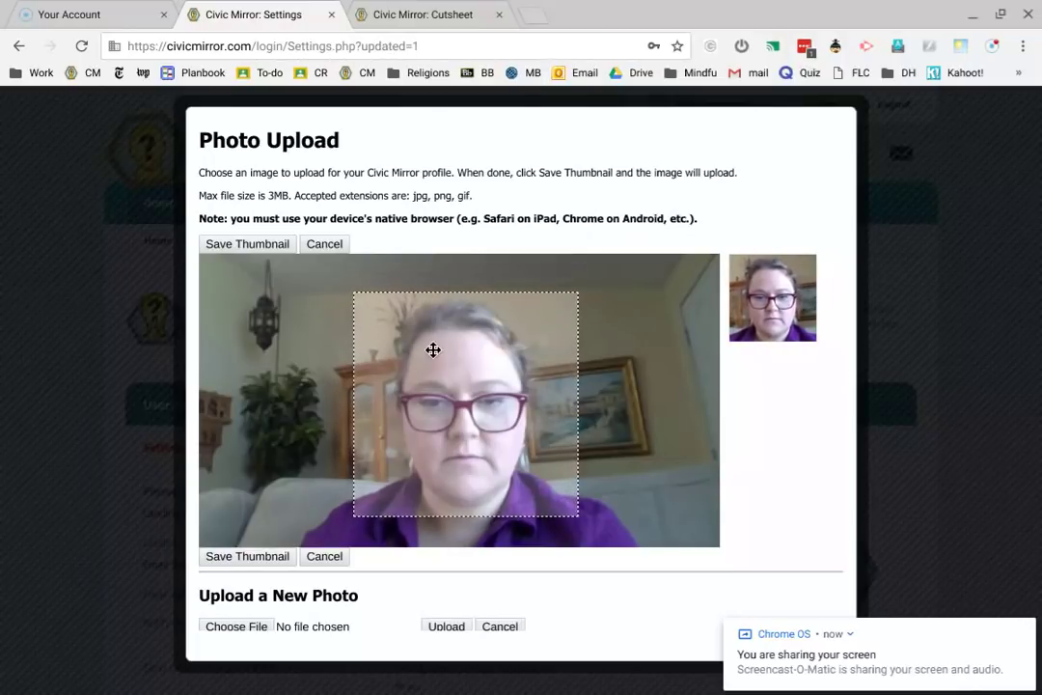
left_click(574, 295)
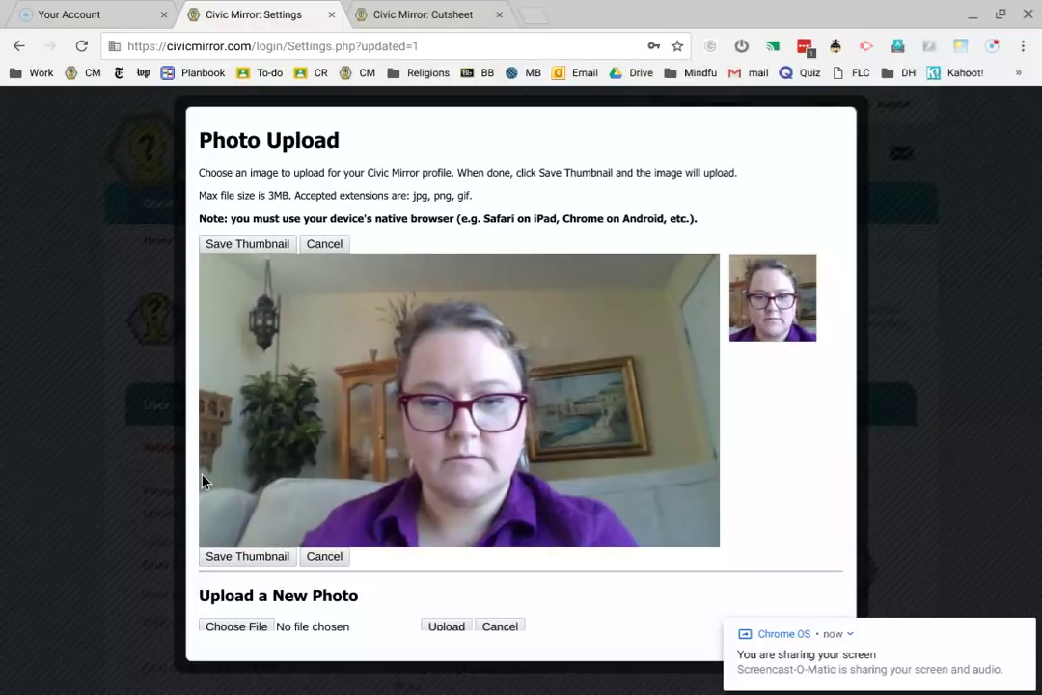
scroll(415, 413, "down", 1)
scroll(414, 413, "up", 1)
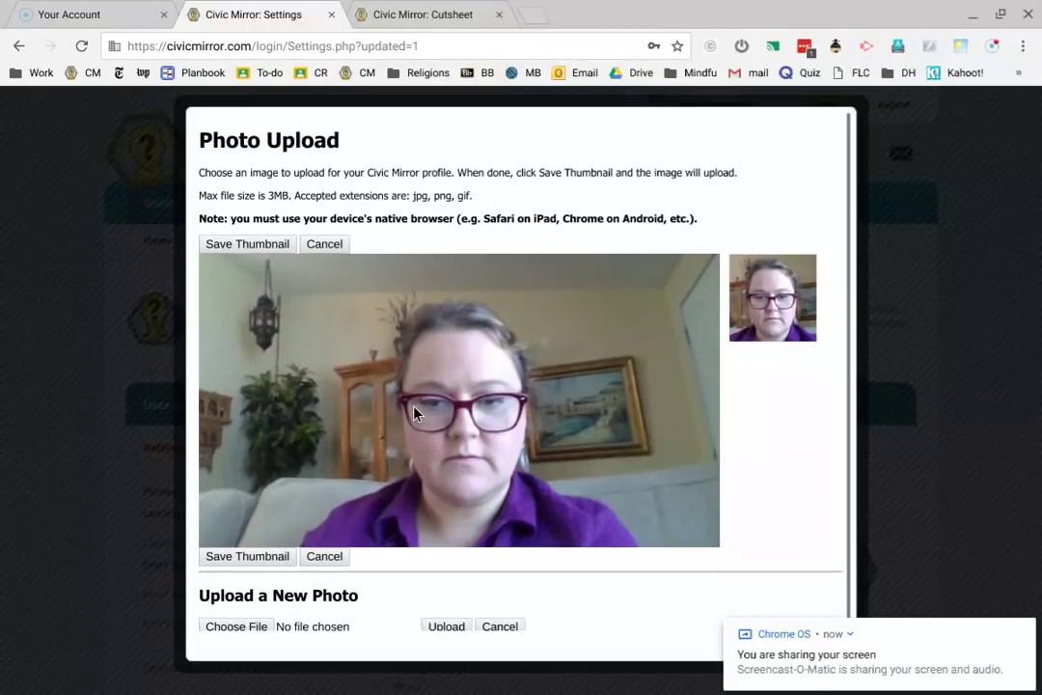
left_click(151, 683)
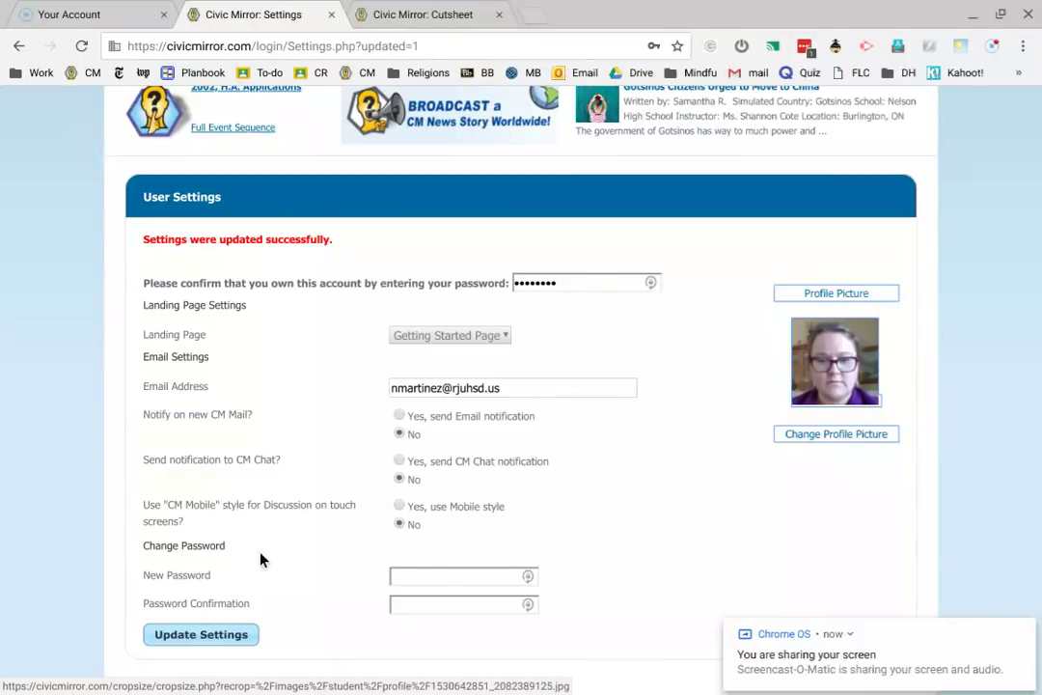
- On the My Family page, add the first member as father and enter his name
scroll(261, 560, "up", 2)
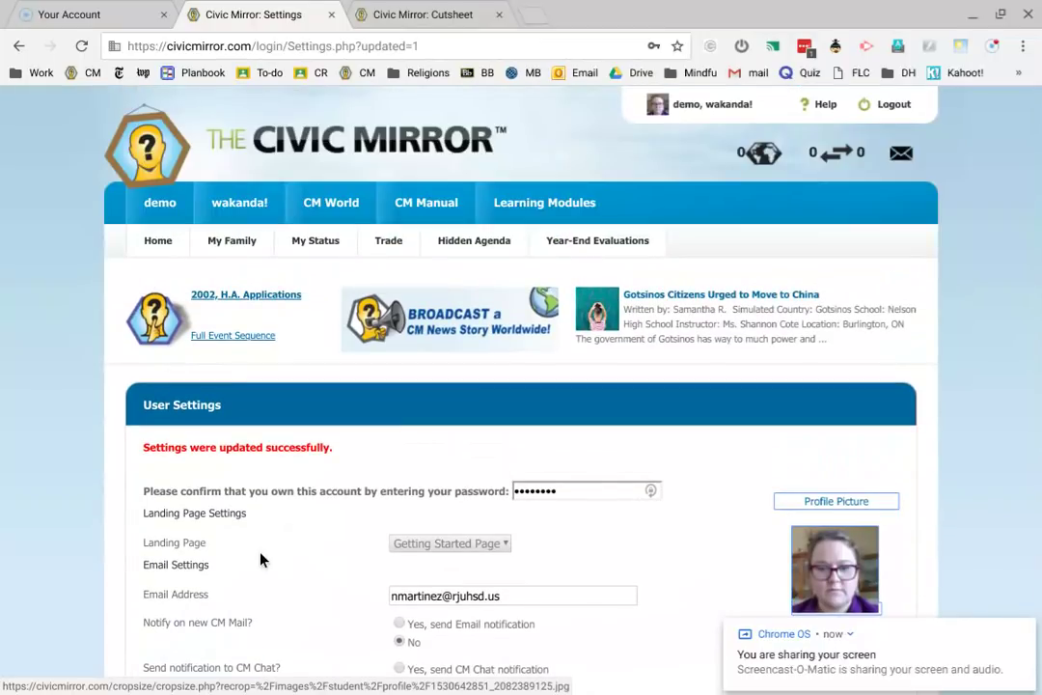
left_click(224, 244)
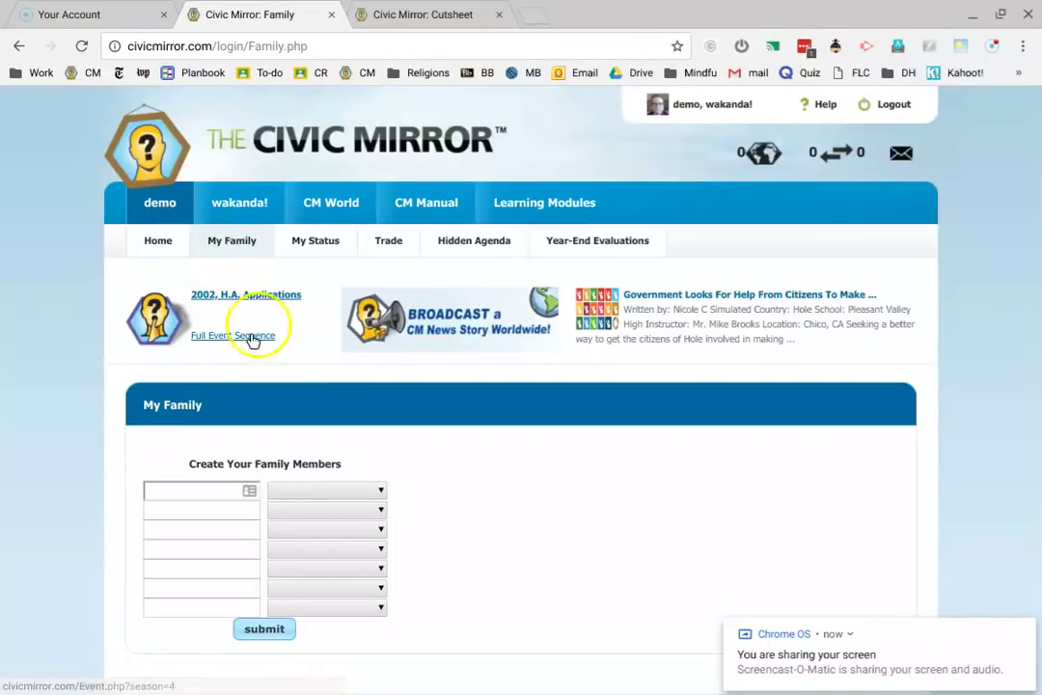
scroll(260, 412, "down", 2)
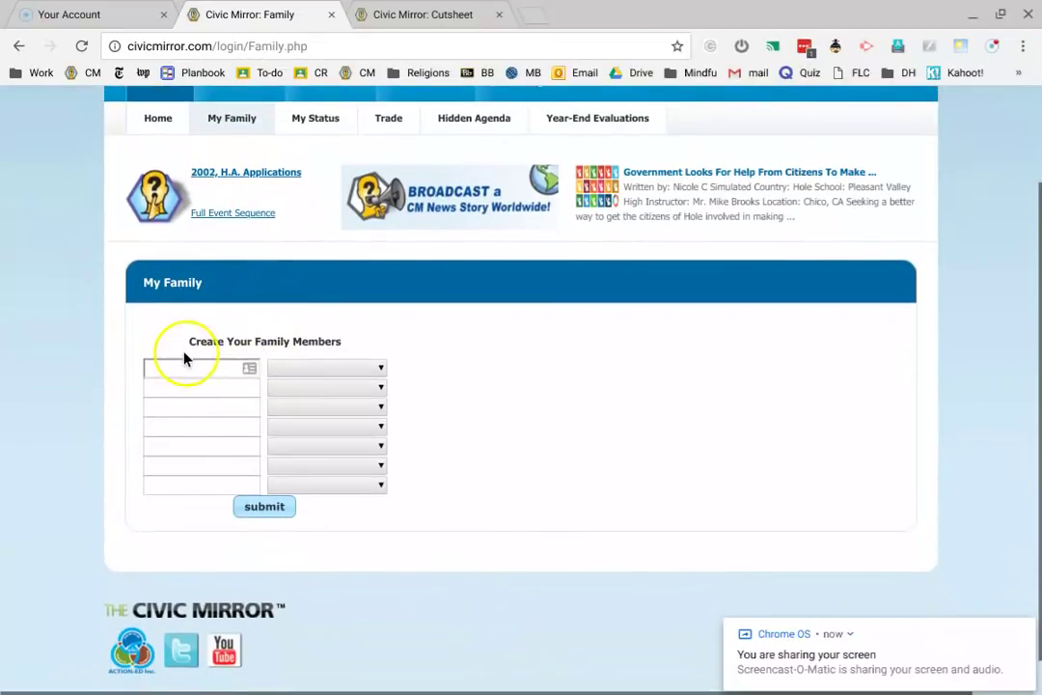
left_click(179, 363)
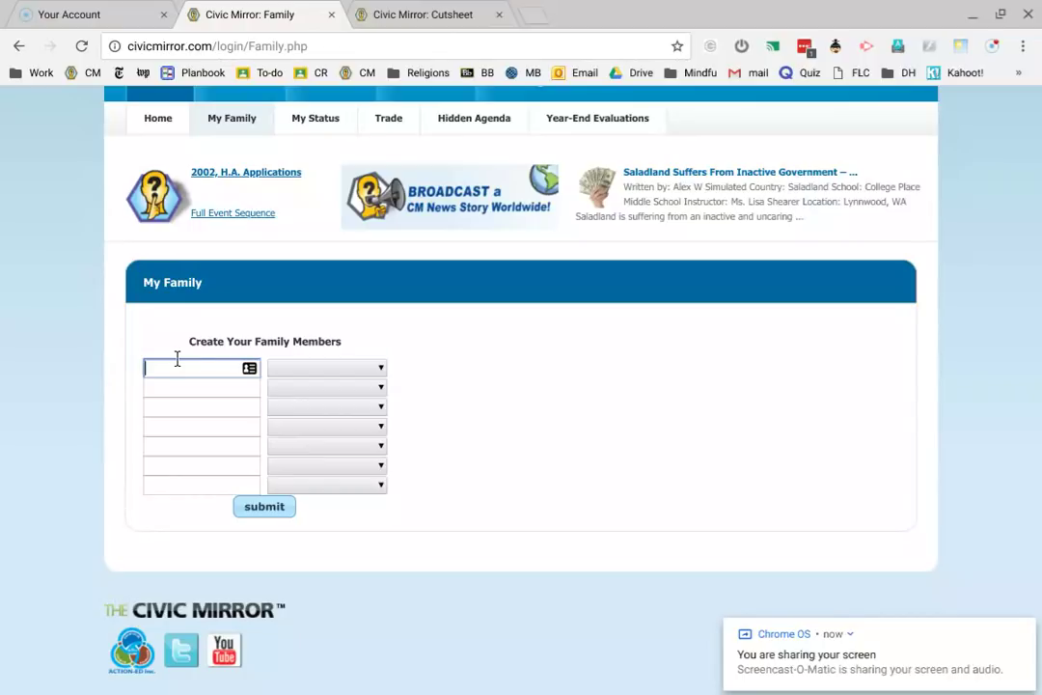
left_click(281, 367)
scroll(309, 241, "down", 1)
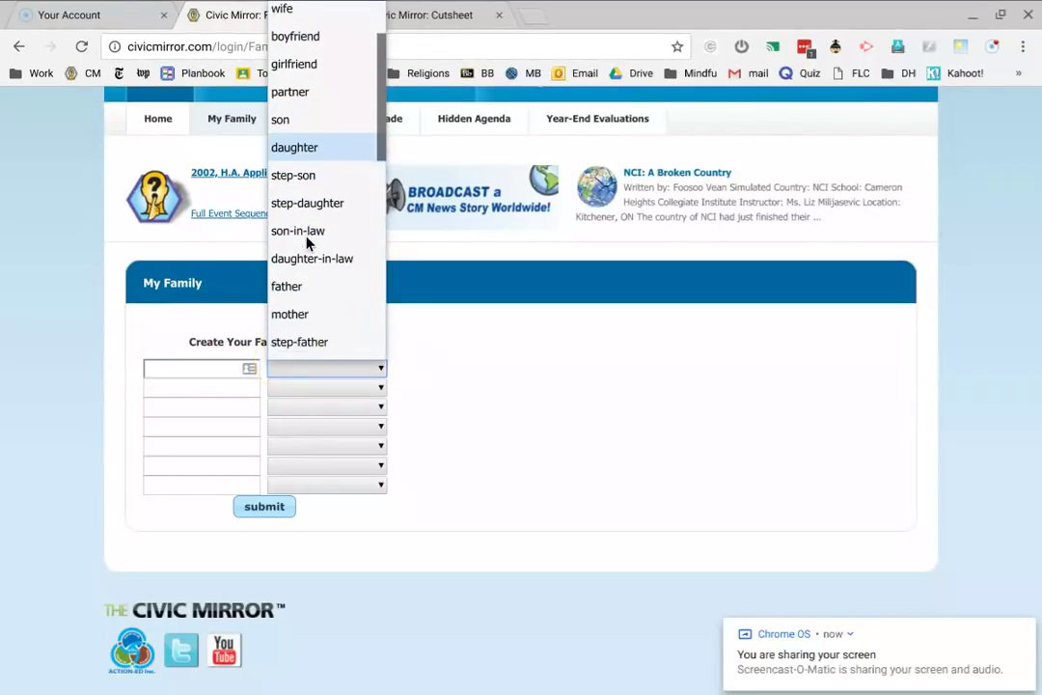
scroll(307, 242, "down", 1)
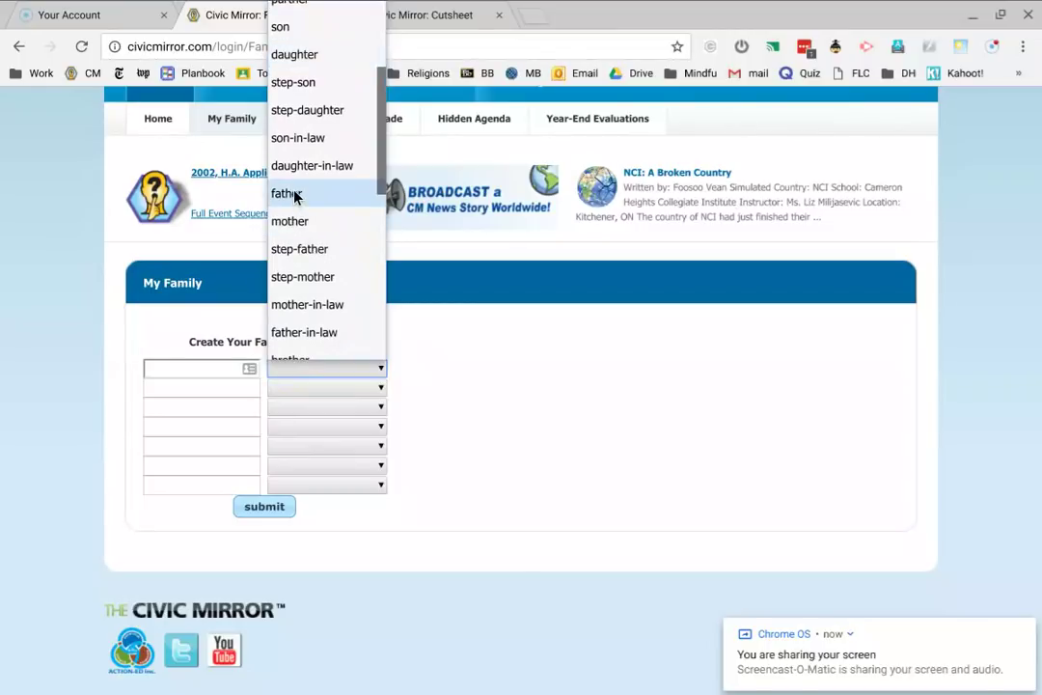
left_click(295, 196)
left_click(166, 365)
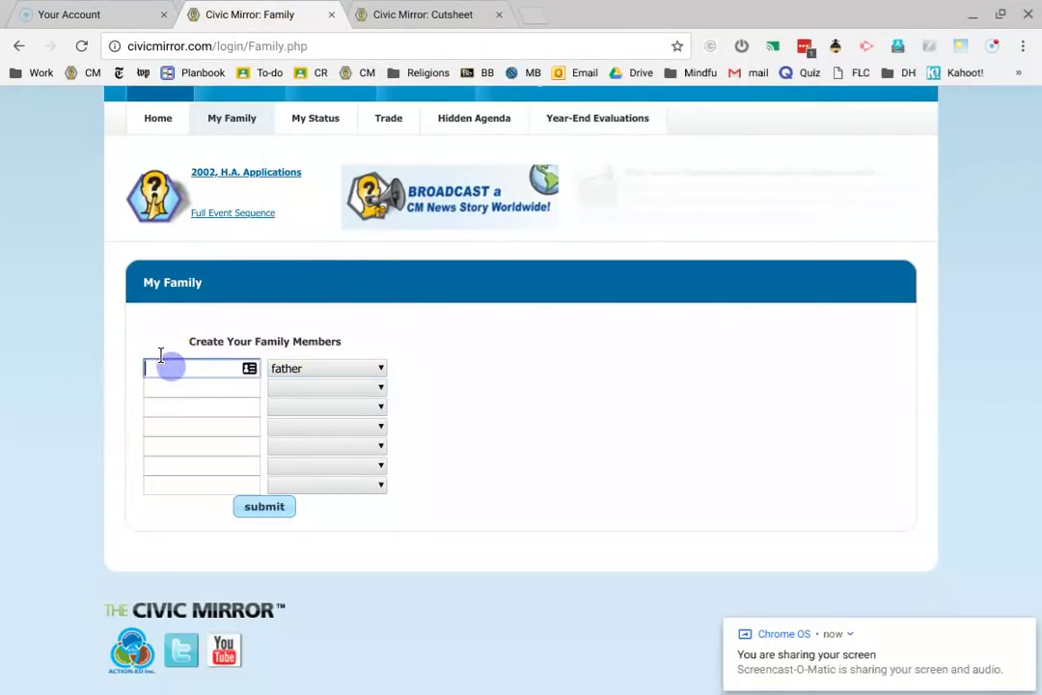
type("Dana")
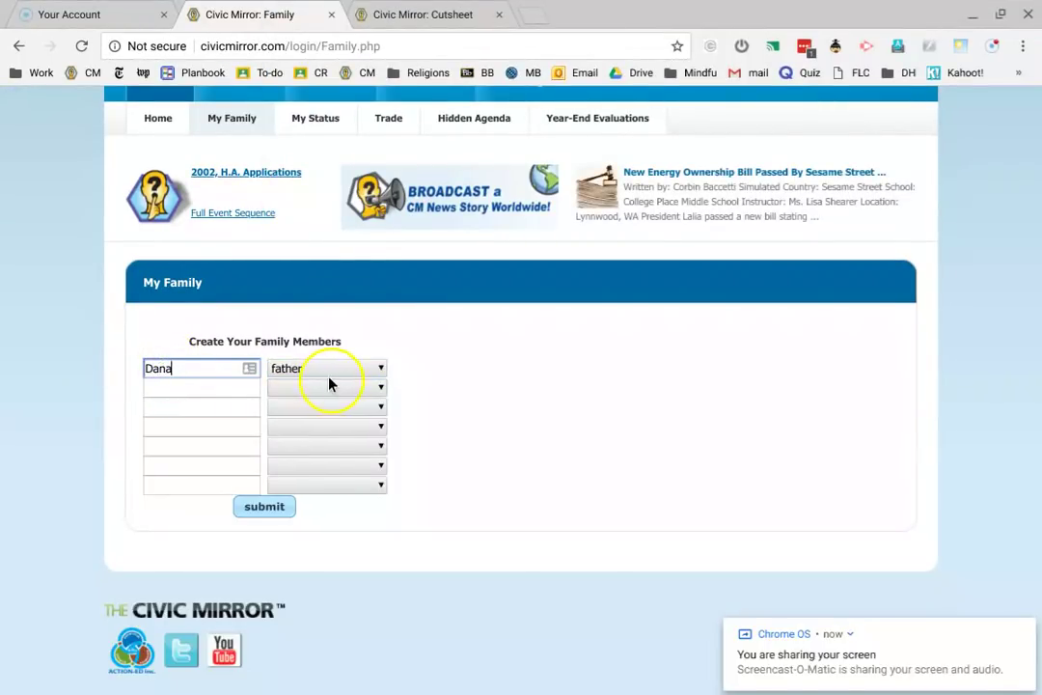
- Add the second member as mother and enter her name
left_click(329, 386)
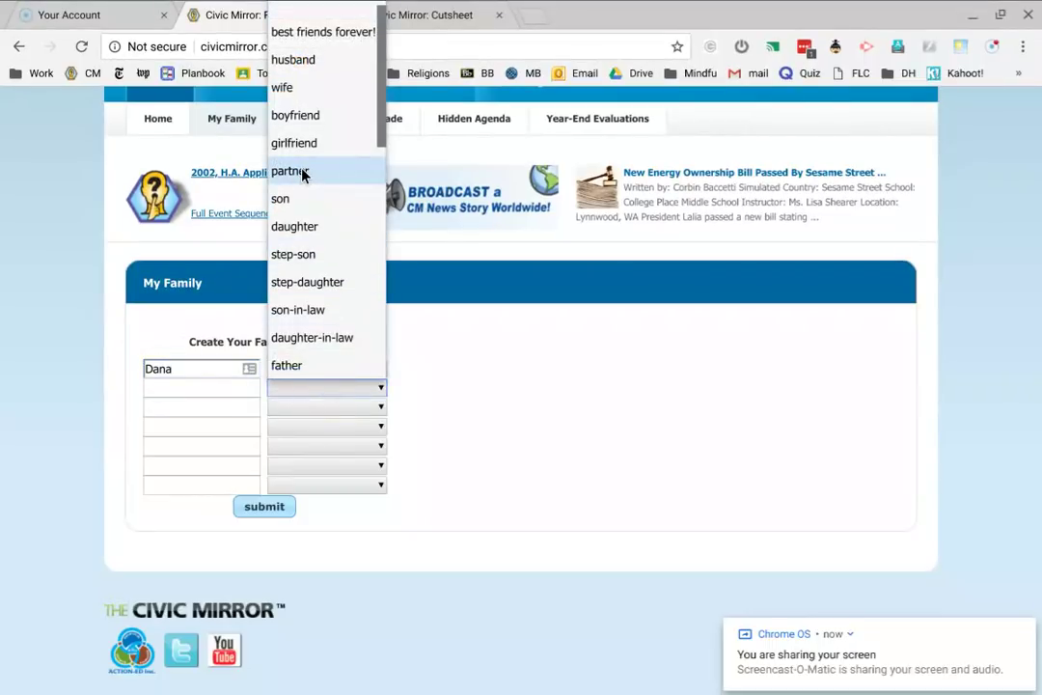
scroll(302, 172, "down", 3)
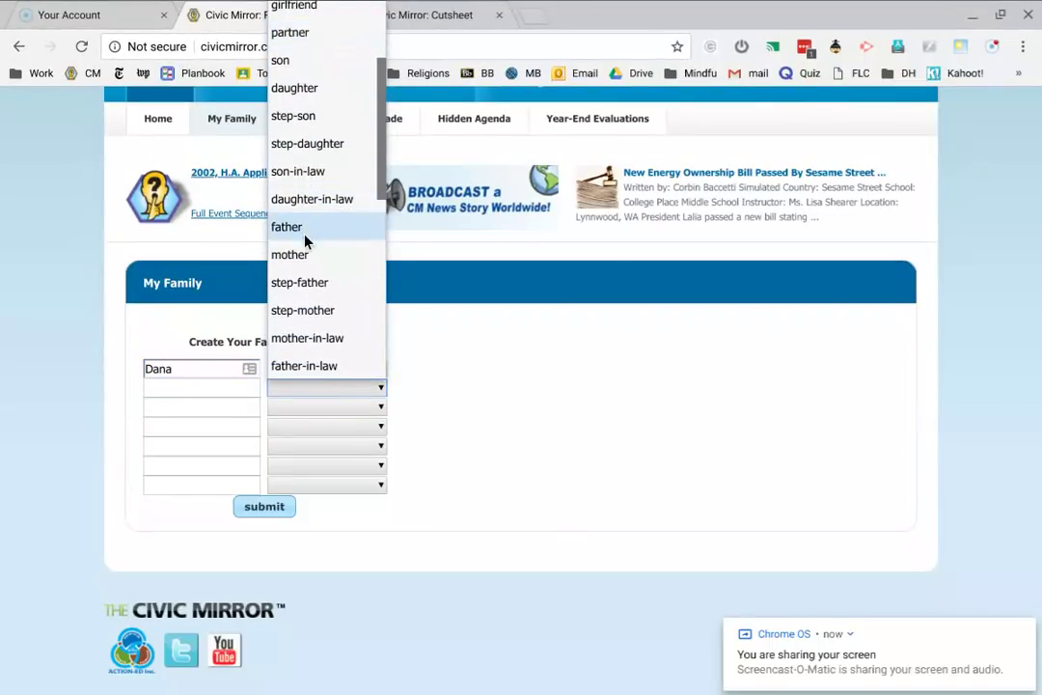
left_click(289, 255)
left_click(164, 386)
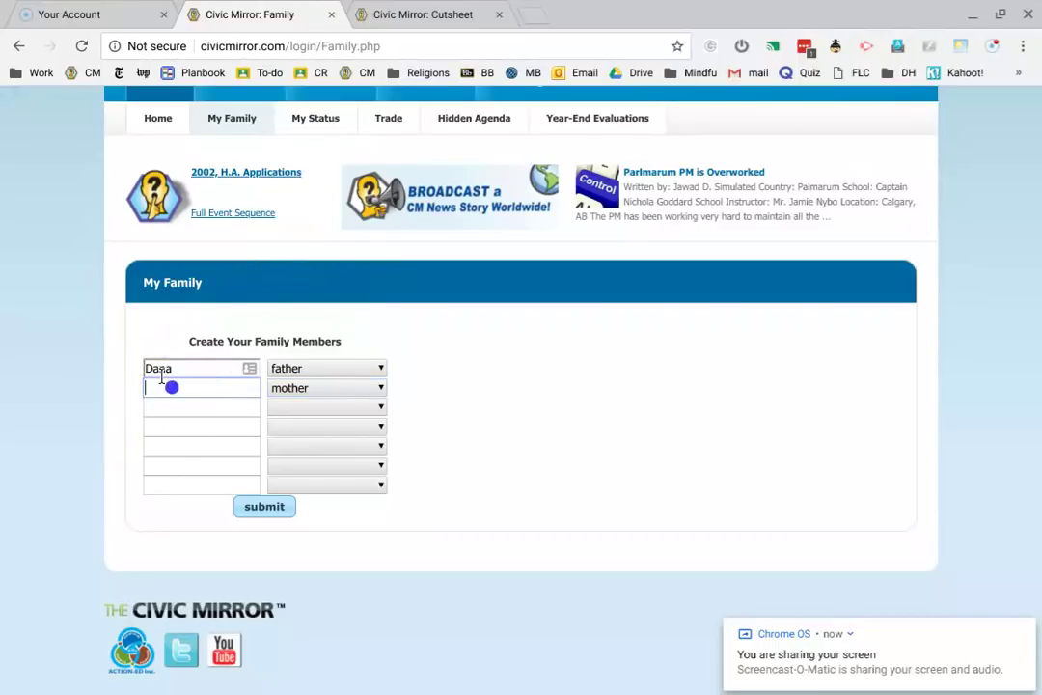
type("Kathy")
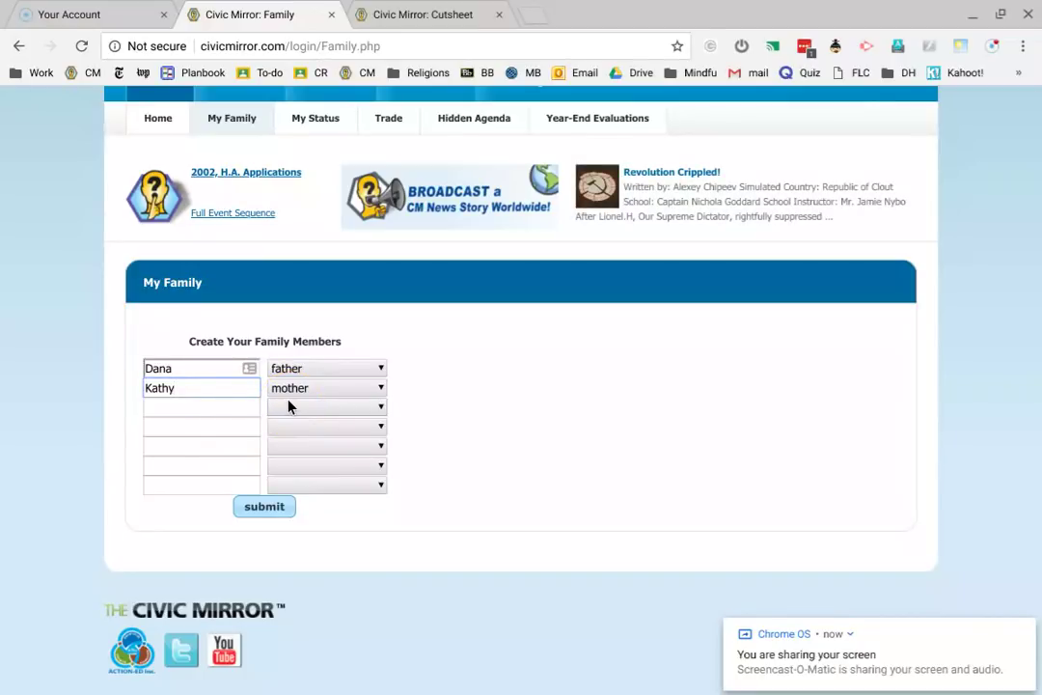
- Set the third row to husband and the fourth to son, entering the son's name
left_click(288, 407)
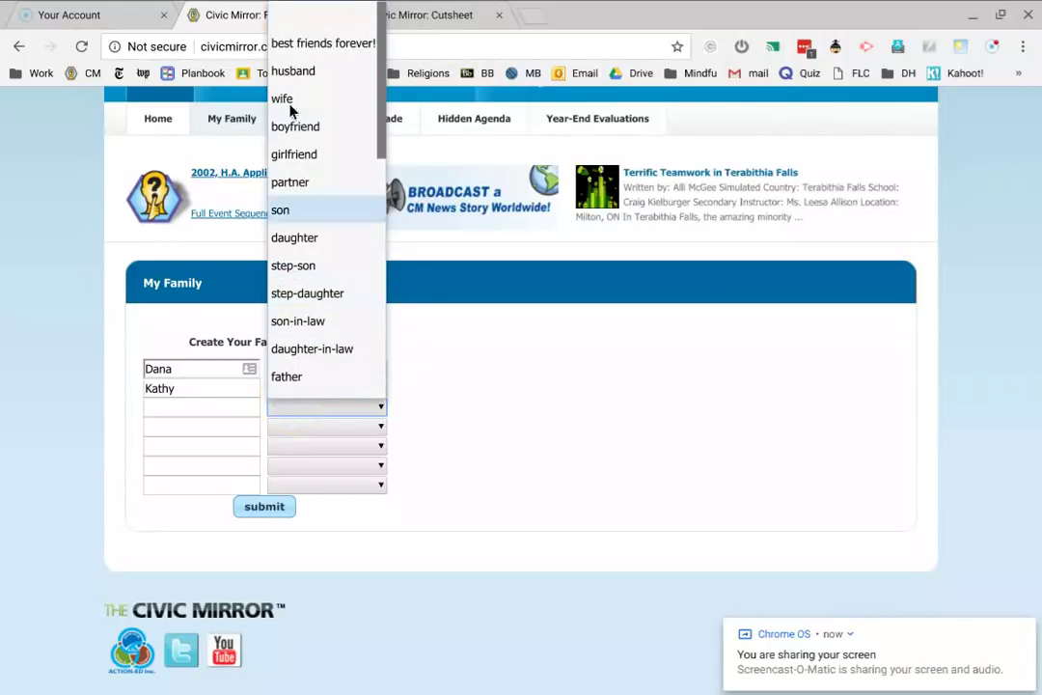
left_click(289, 71)
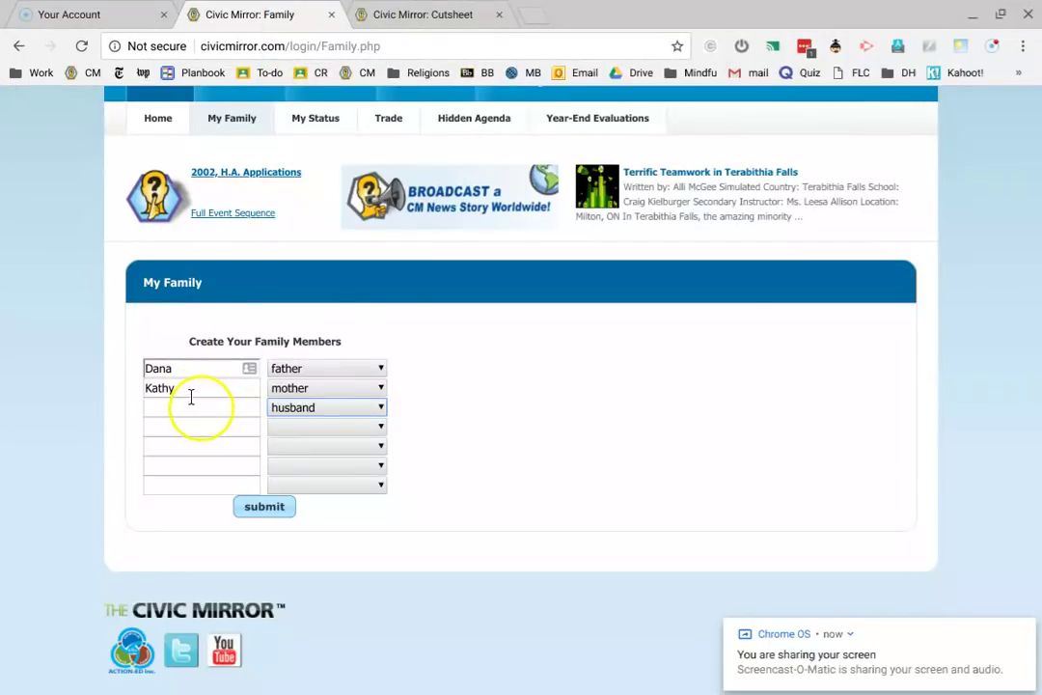
left_click(191, 398)
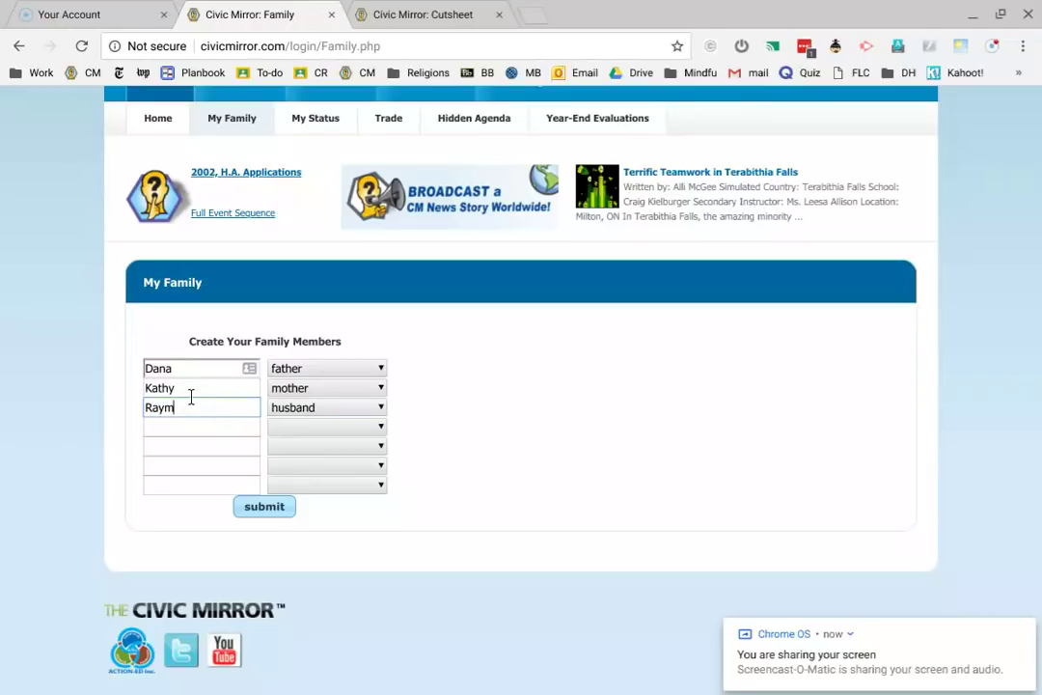
left_click(286, 426)
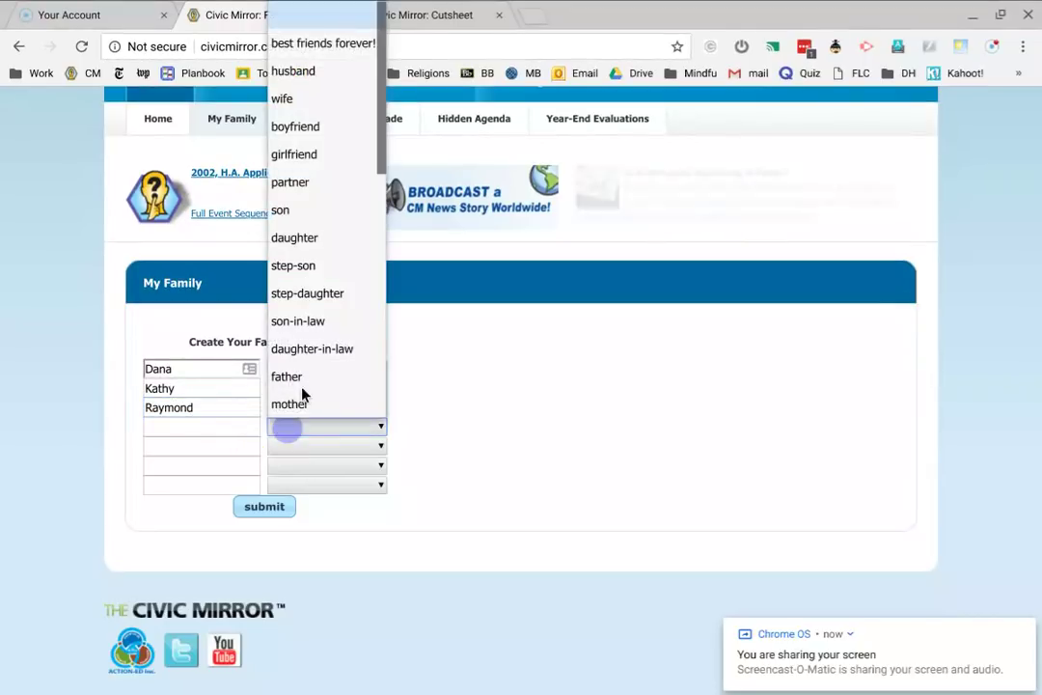
left_click(328, 209)
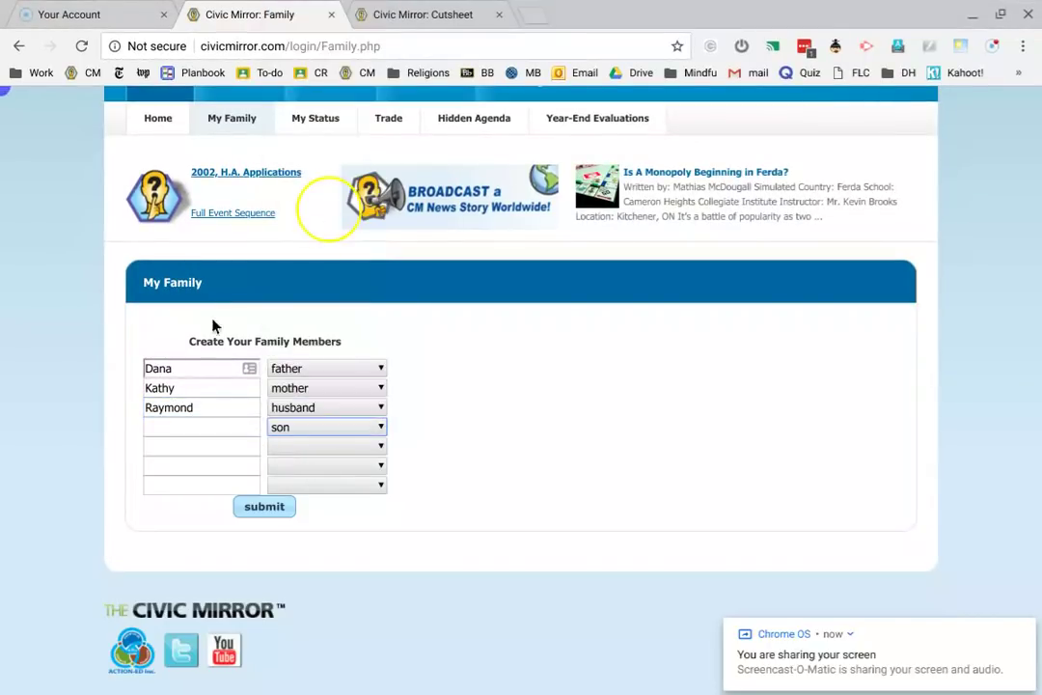
left_click(160, 424)
type("Ray")
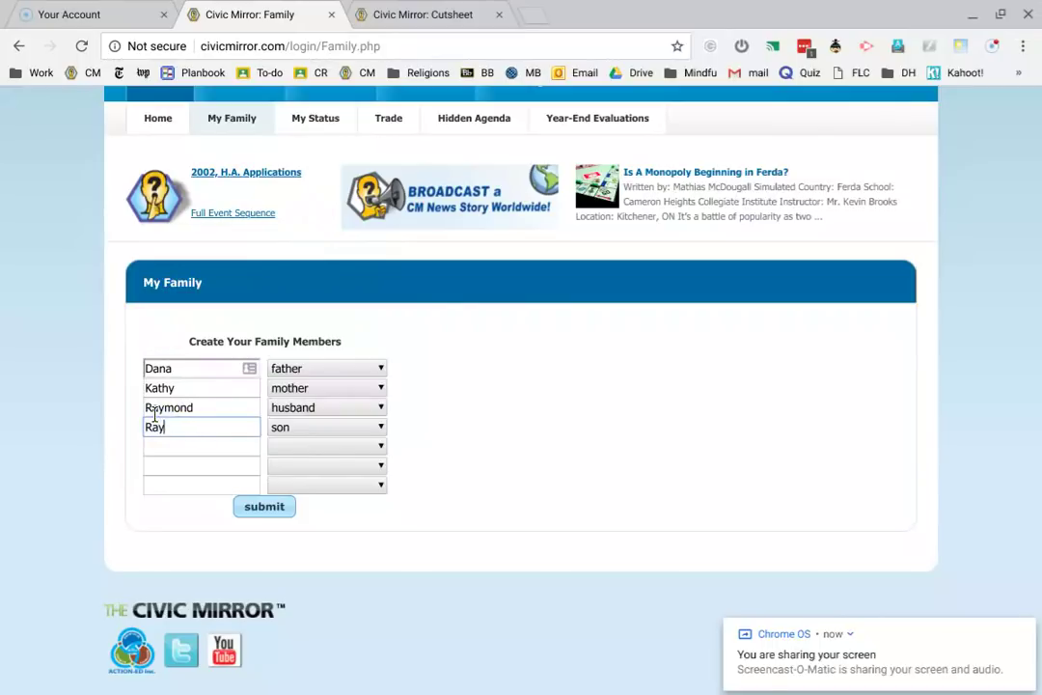
type(" Jr.")
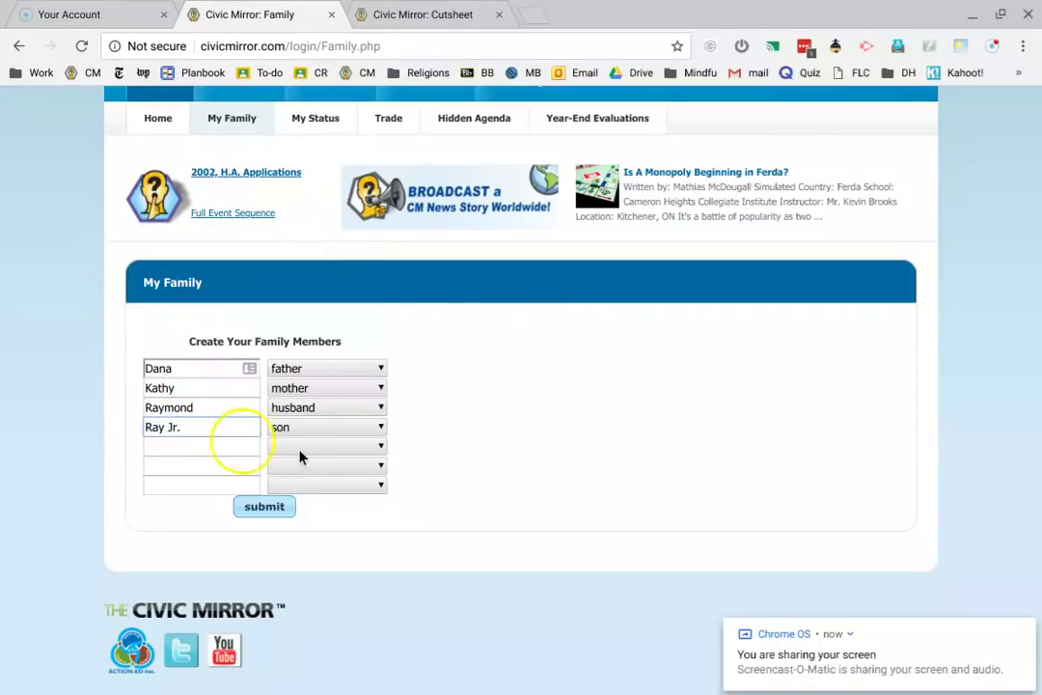
- Set the fifth member's relation to grandpa and enter his name
left_click(299, 444)
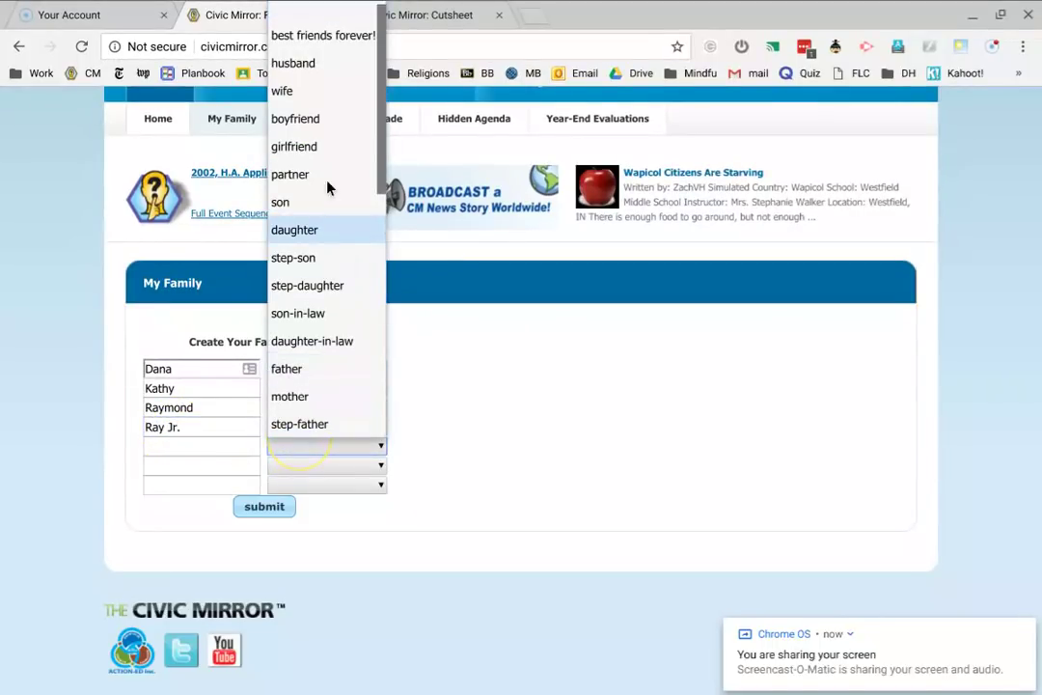
scroll(326, 120, "down", 2)
scroll(323, 121, "down", 5)
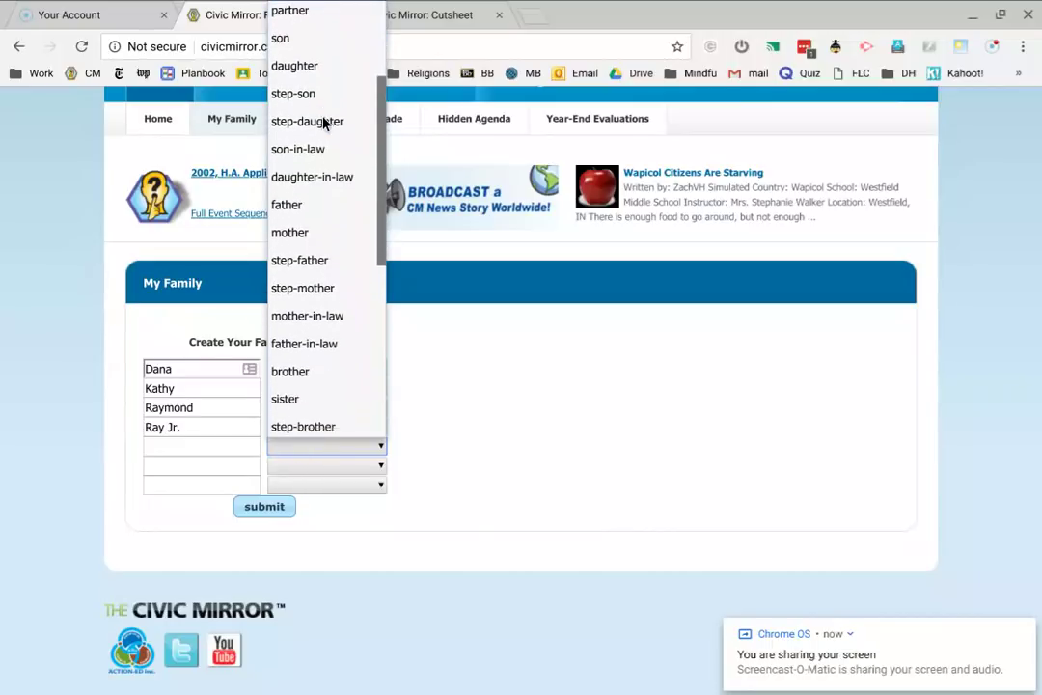
scroll(324, 120, "down", 3)
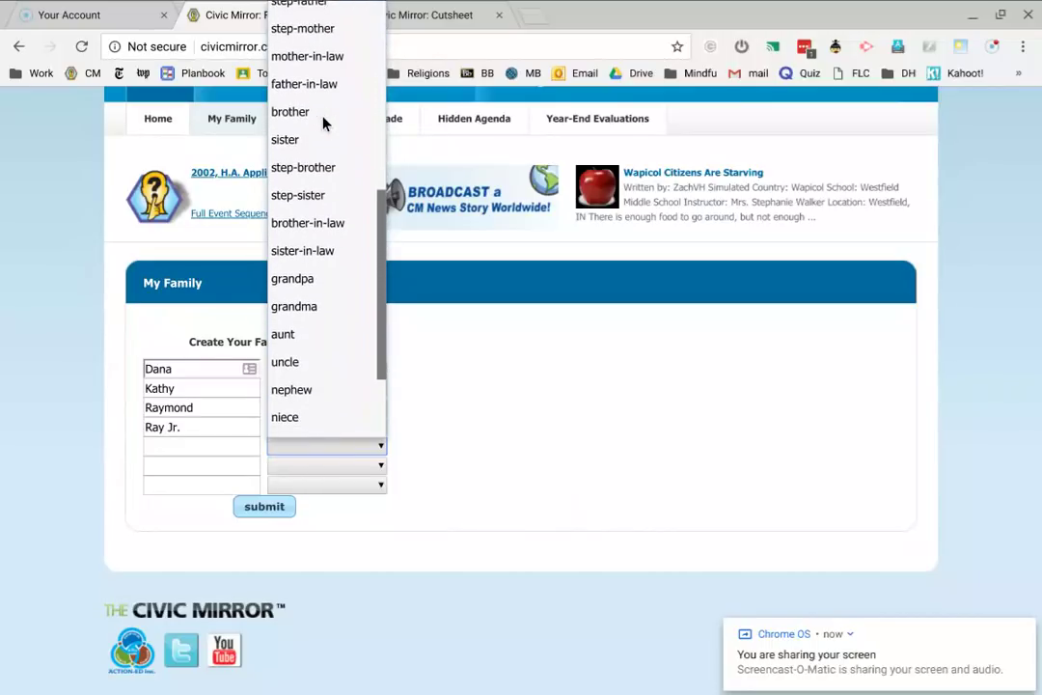
scroll(324, 121, "up", 2)
scroll(323, 121, "up", 4)
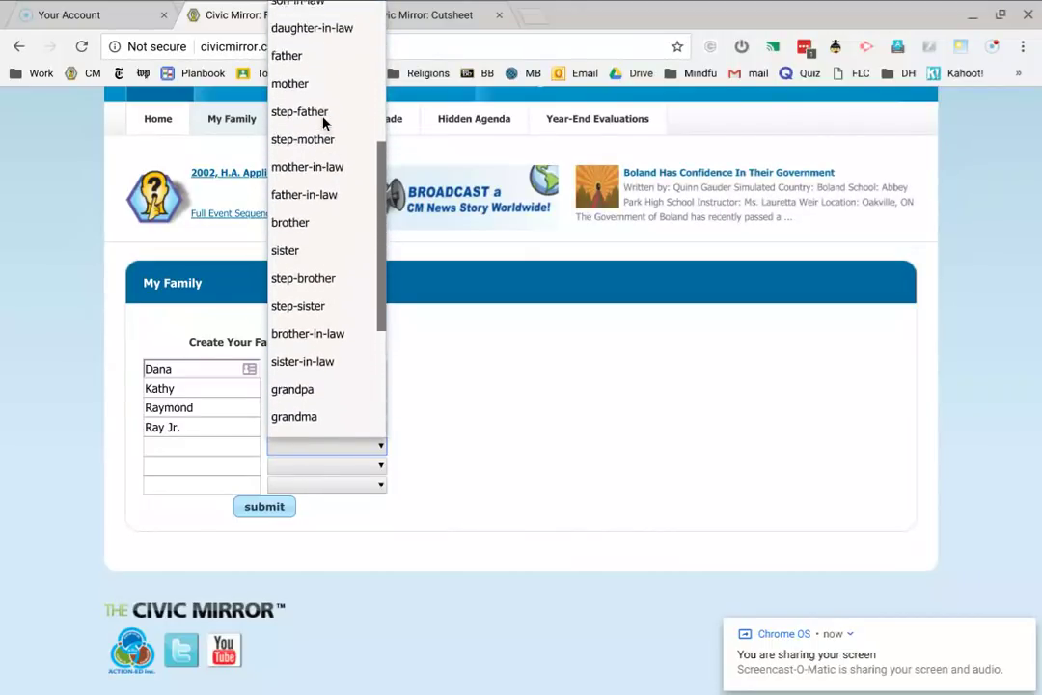
scroll(324, 120, "up", 2)
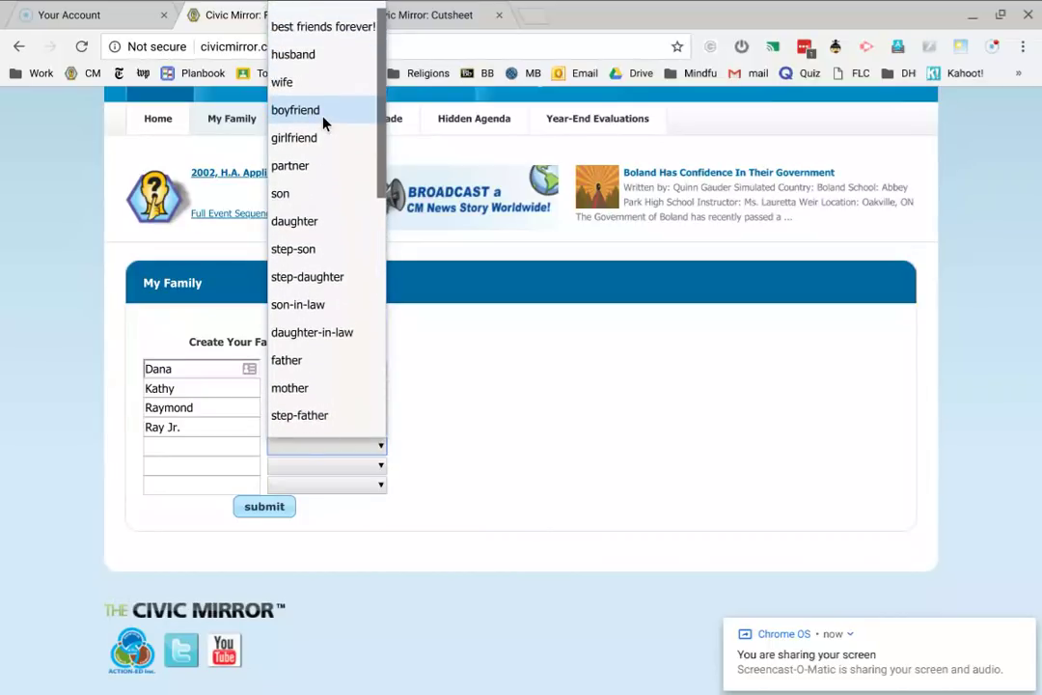
scroll(323, 121, "down", 3)
scroll(323, 123, "down", 2)
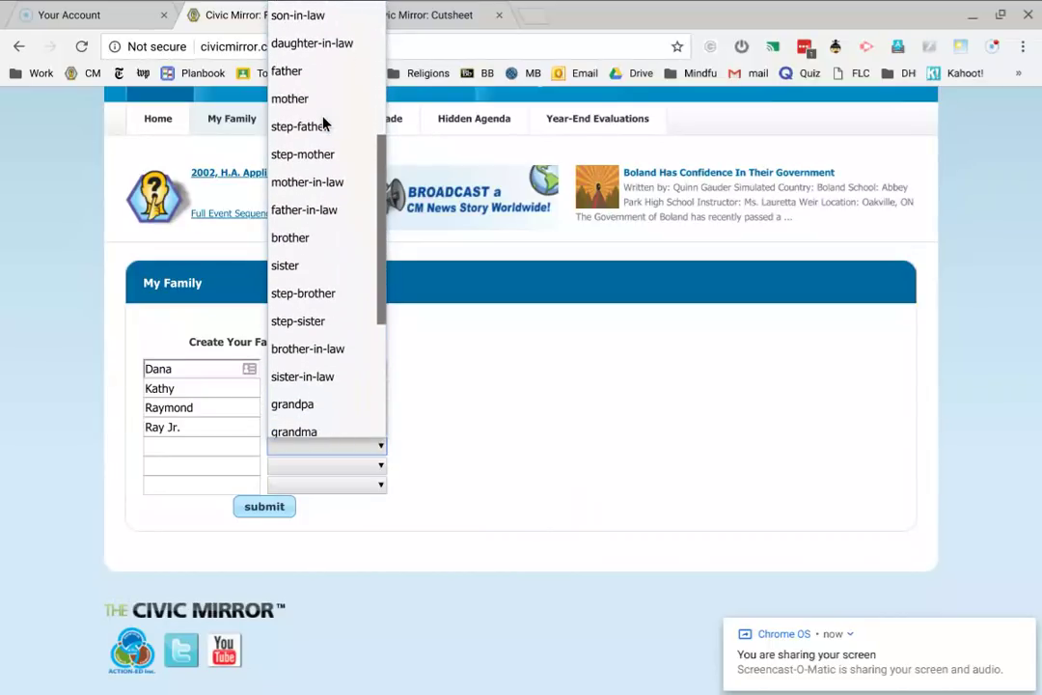
scroll(324, 122, "down", 3)
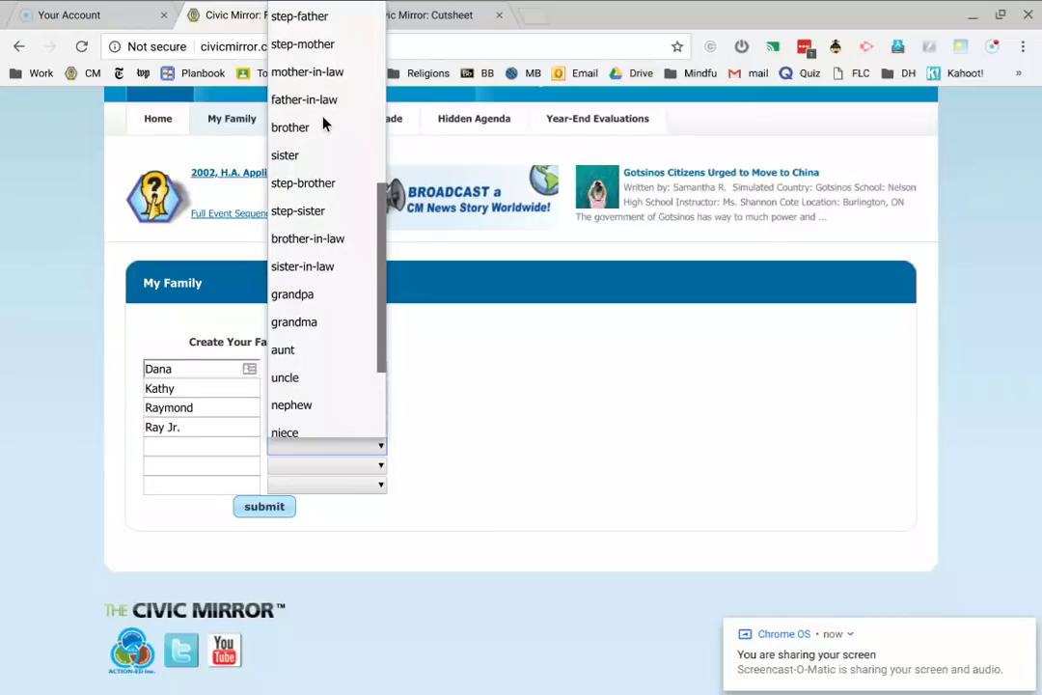
scroll(324, 122, "down", 3)
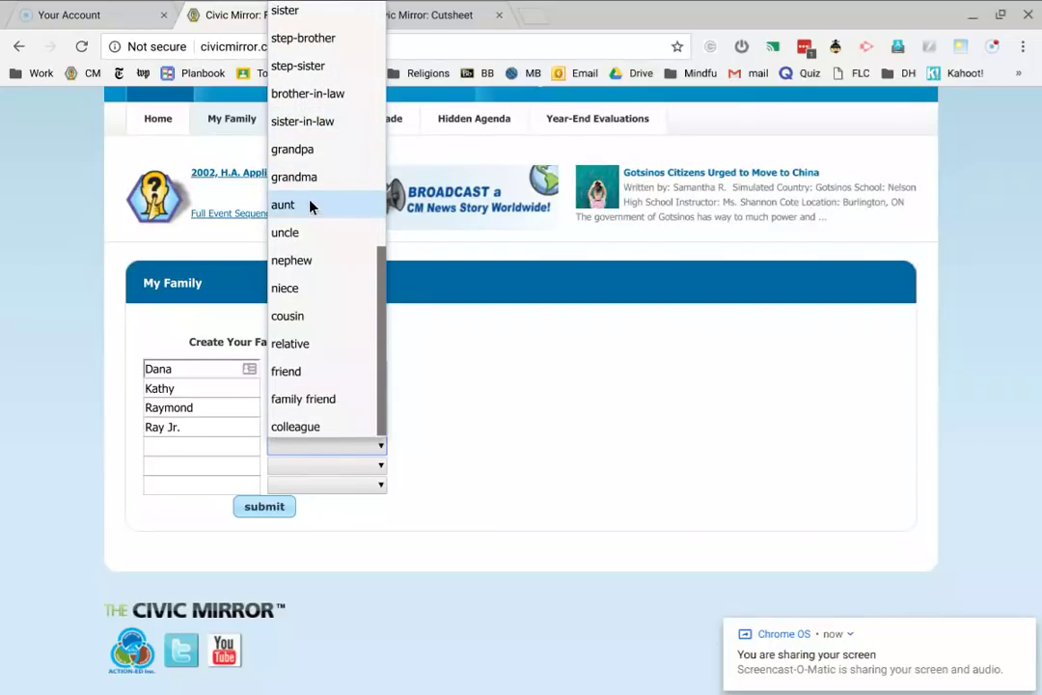
left_click(295, 149)
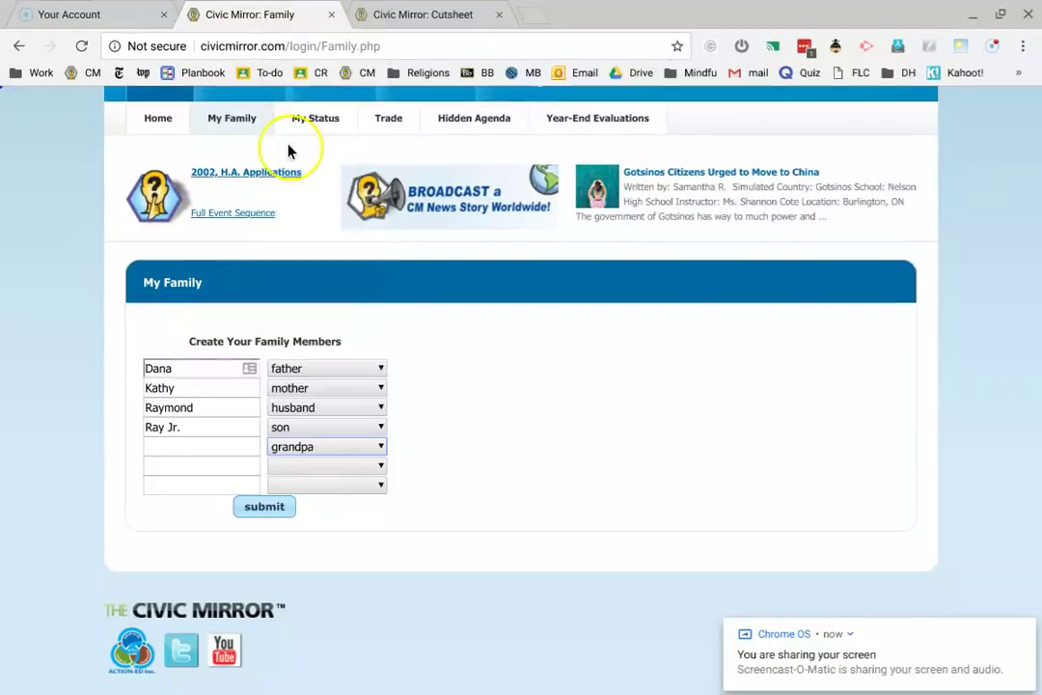
left_click(179, 445)
type("AR")
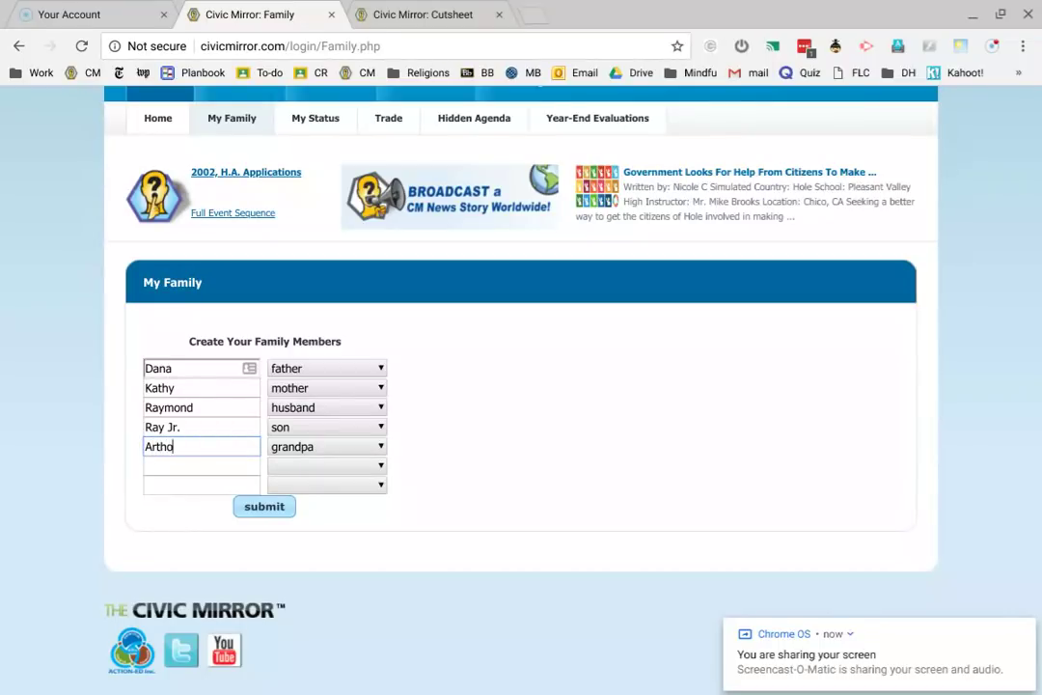
- Set the sixth member's relation to grandma and enter her name
left_click(290, 465)
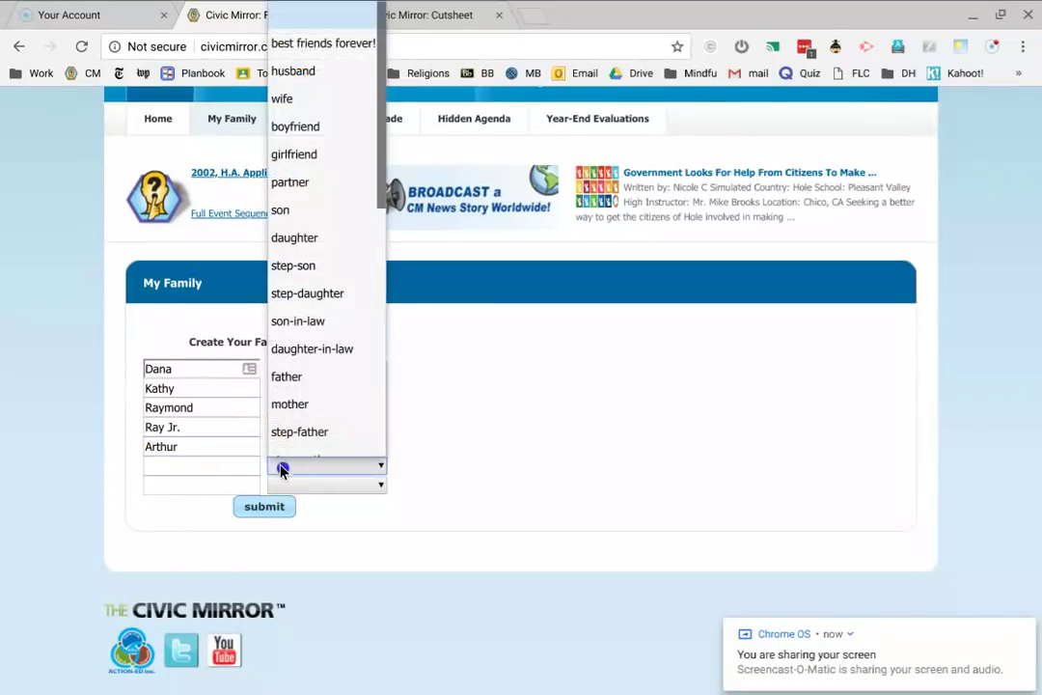
scroll(296, 330, "down", 5)
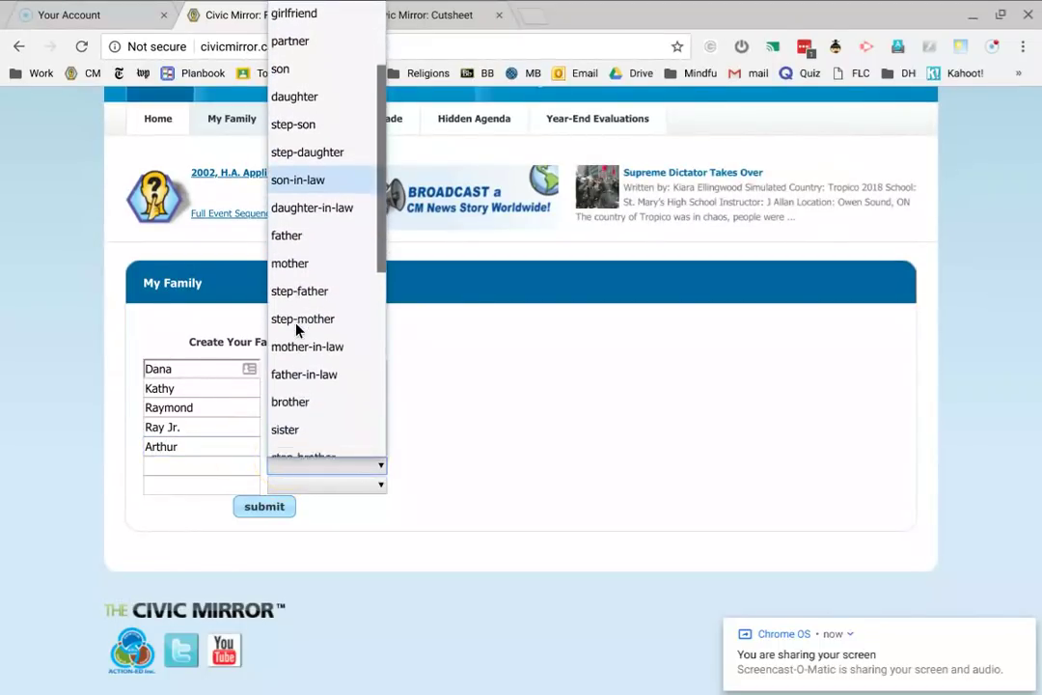
scroll(296, 330, "down", 1)
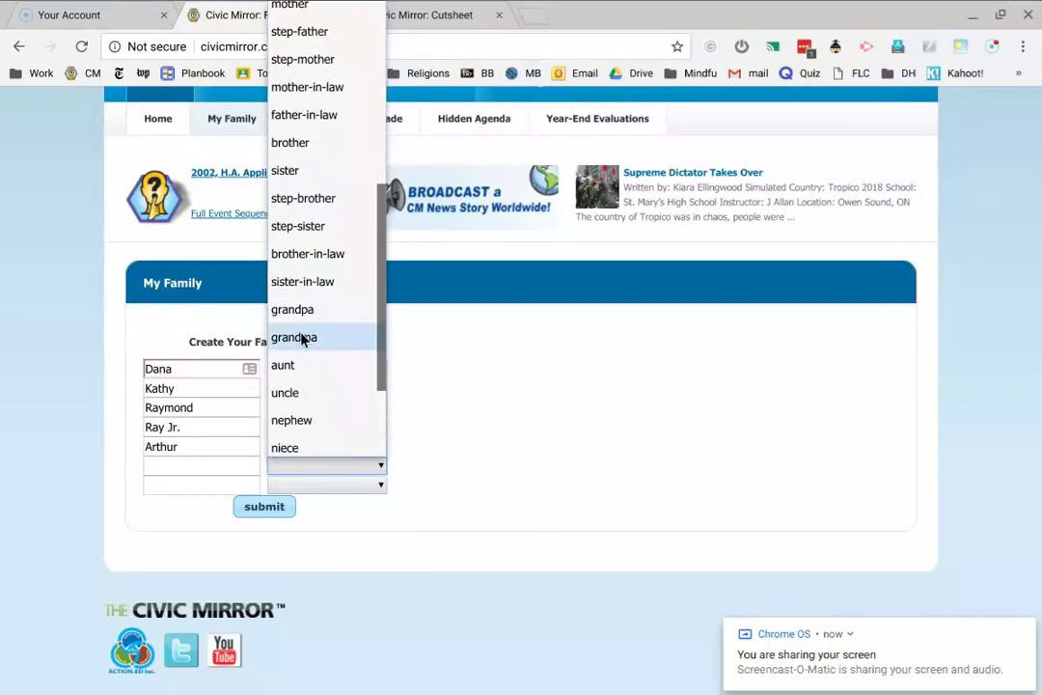
left_click(301, 336)
left_click(198, 457)
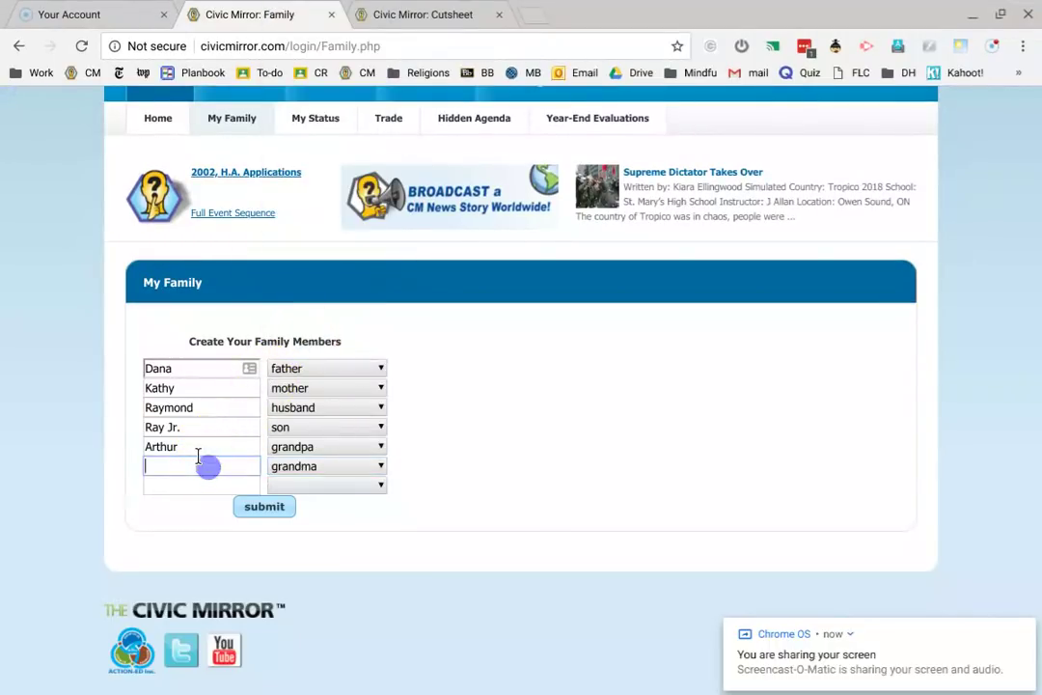
type("Miriam")
- Add the seventh member as sister with her name, then submit the family list
left_click(275, 482)
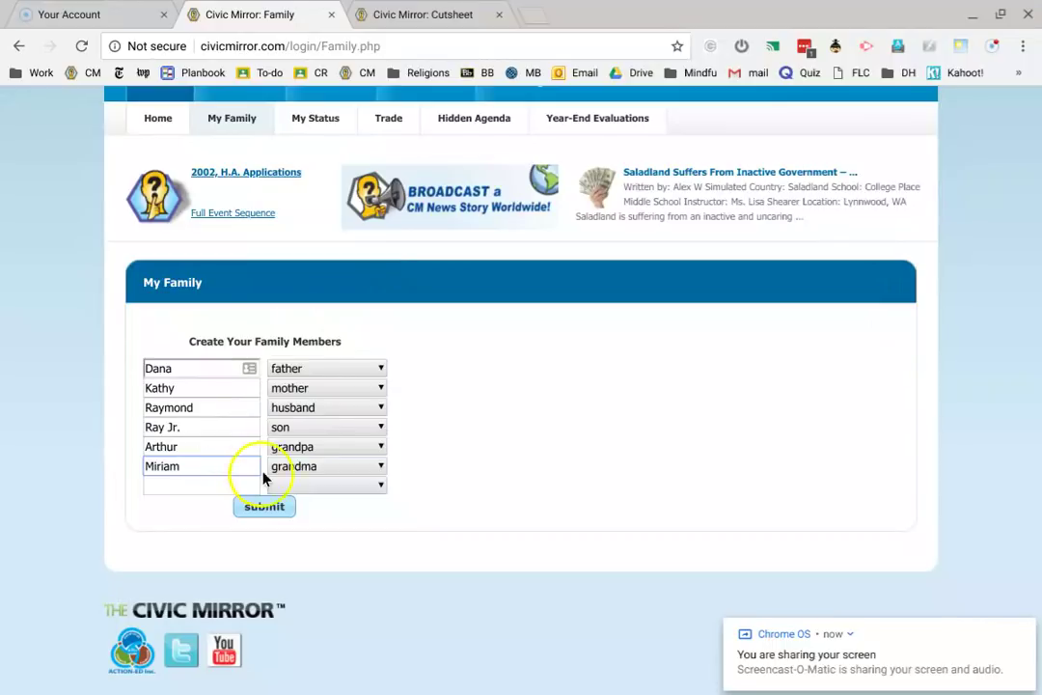
scroll(302, 279, "down", 5)
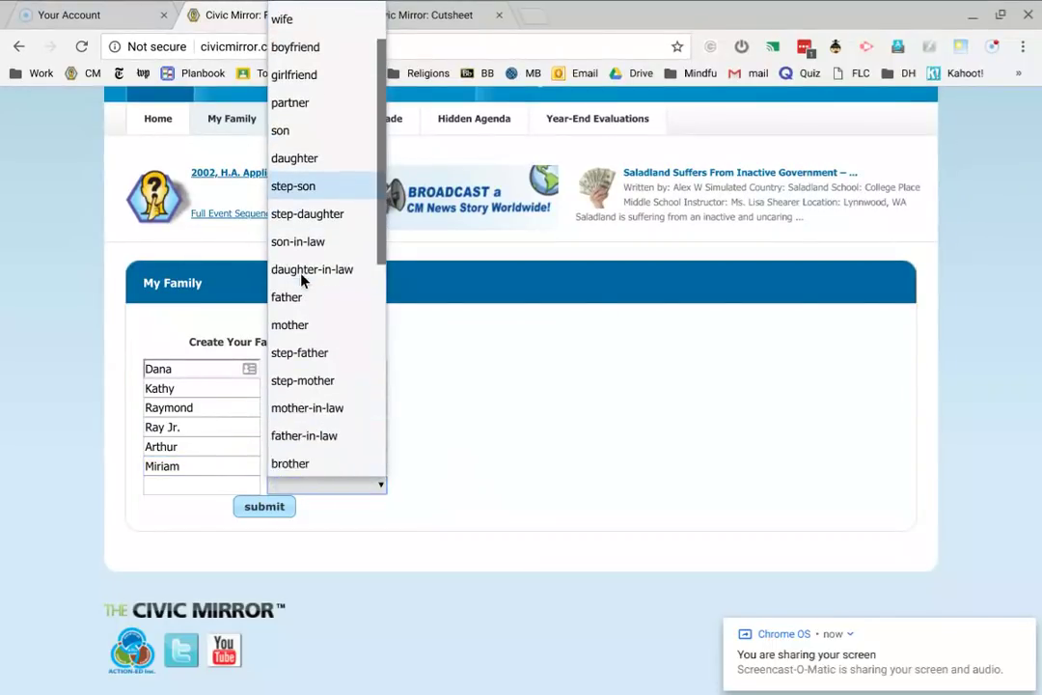
left_click(302, 281)
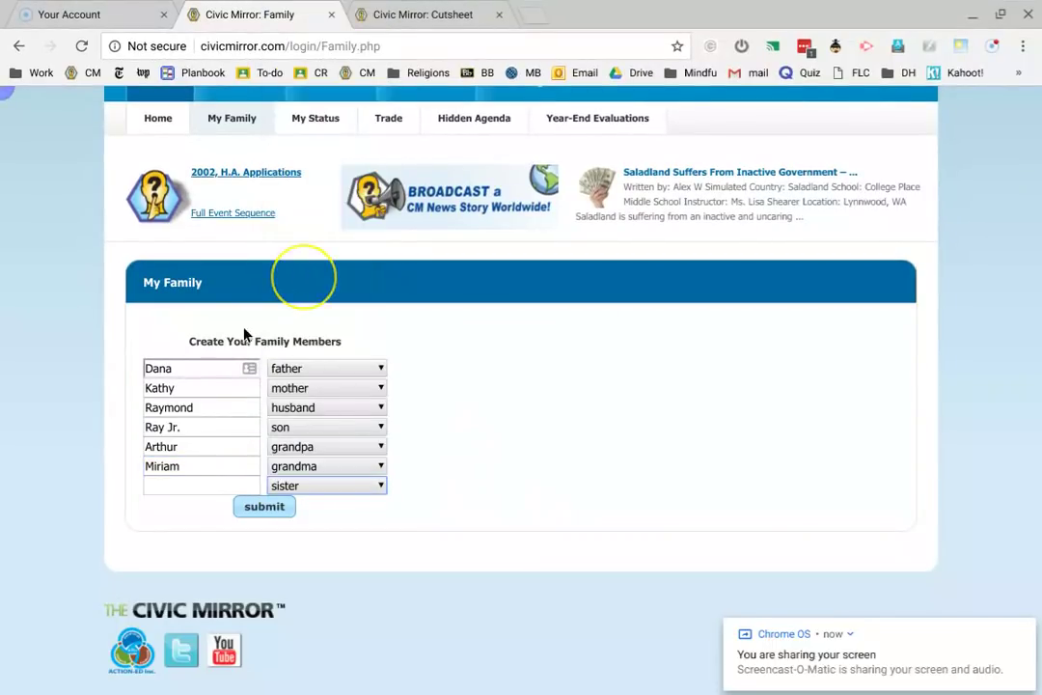
left_click(175, 484)
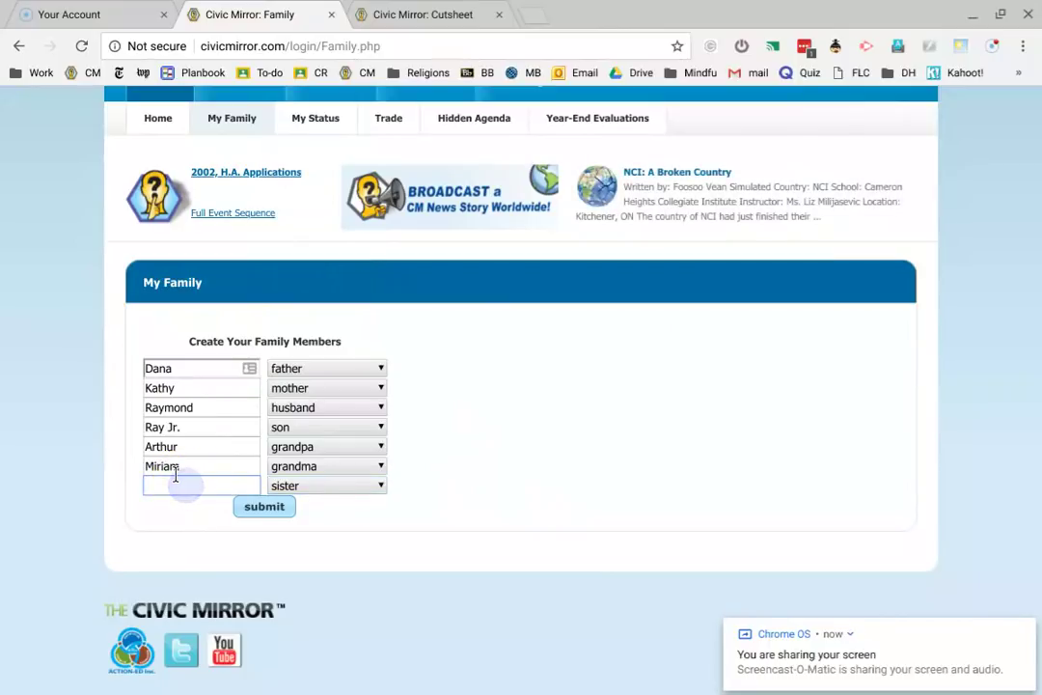
type("Jessica")
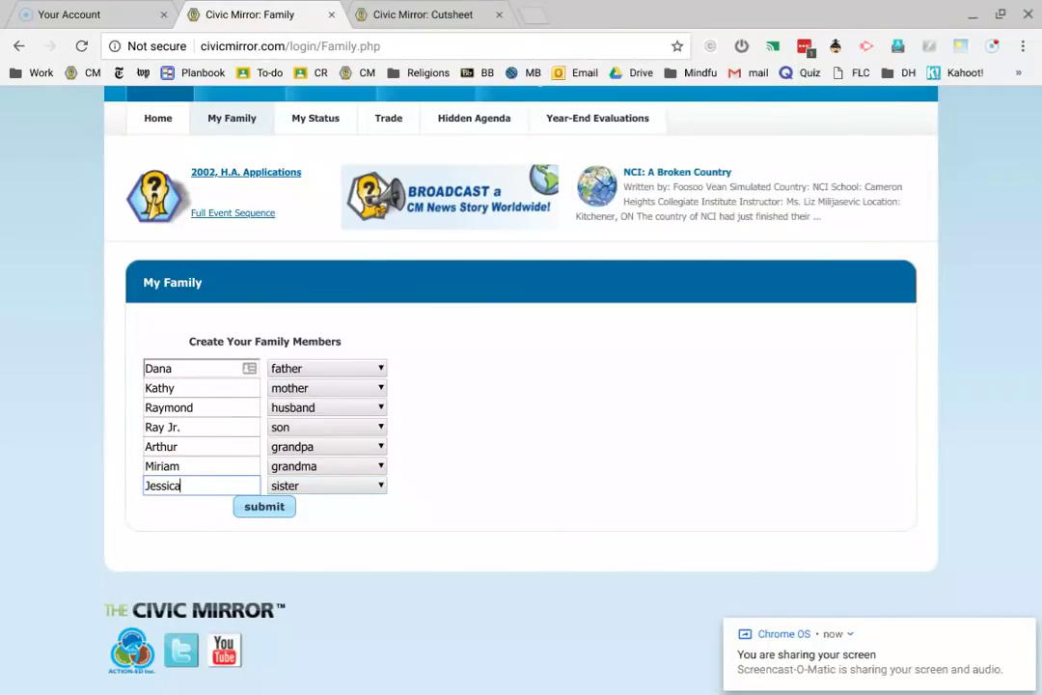
left_click(240, 506)
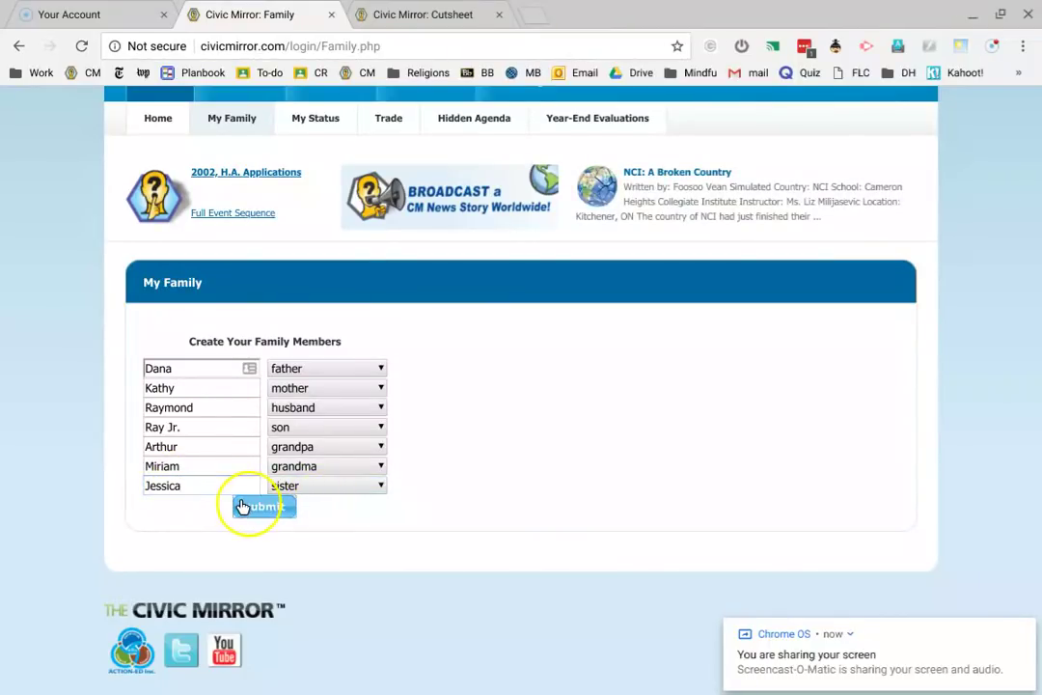
left_click(242, 507)
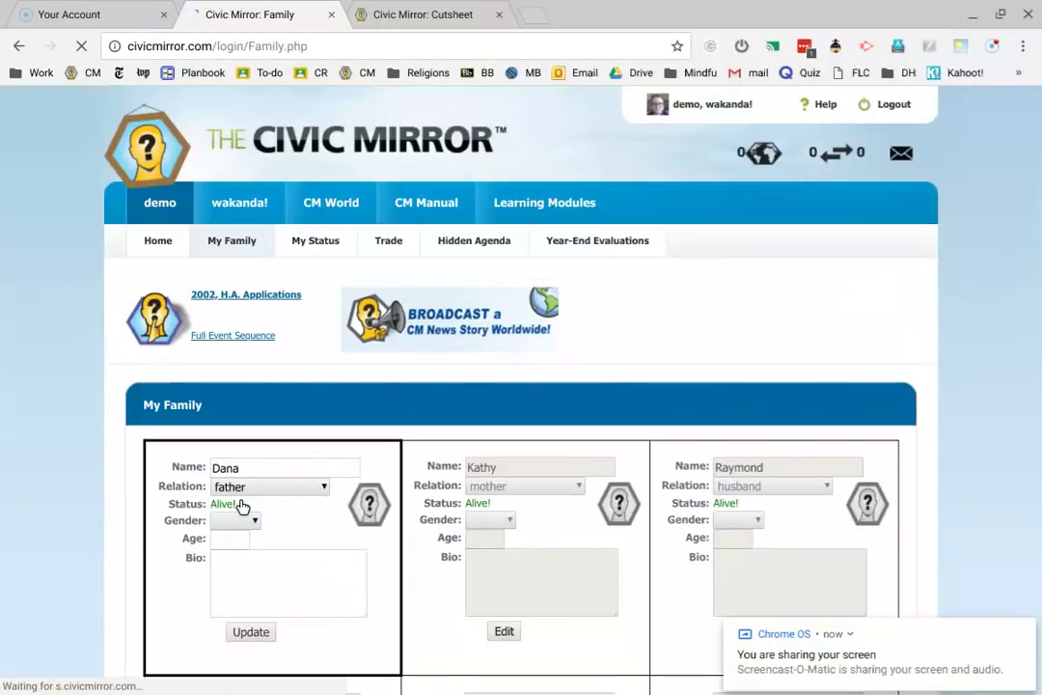
- Scroll through the seven saved family member cards
scroll(448, 503, "down", 3)
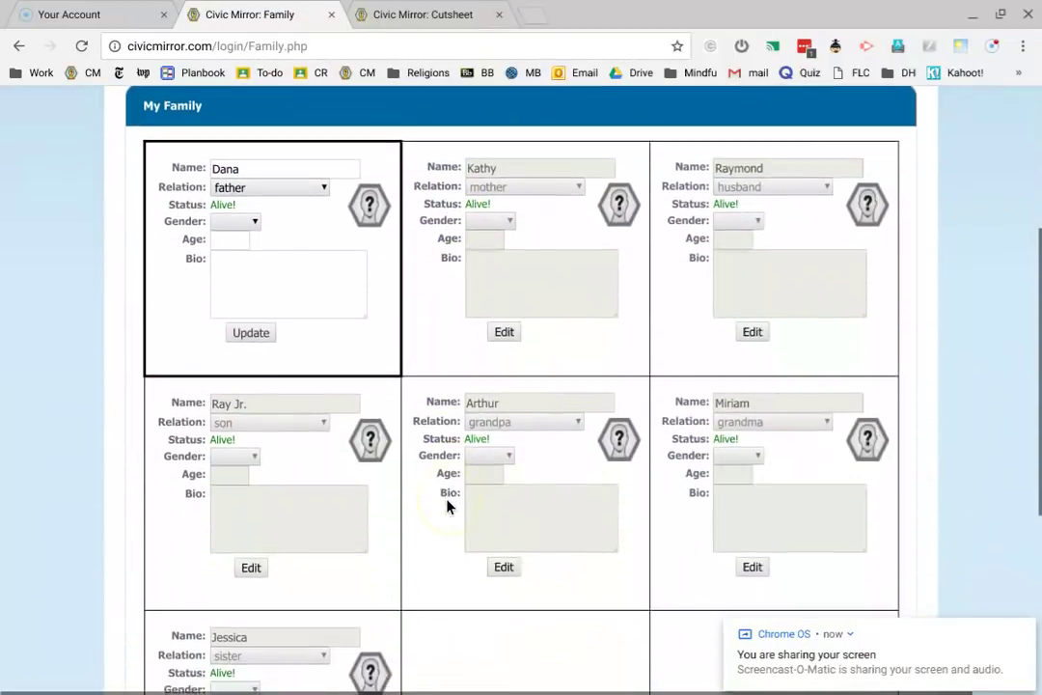
scroll(446, 506, "down", 5)
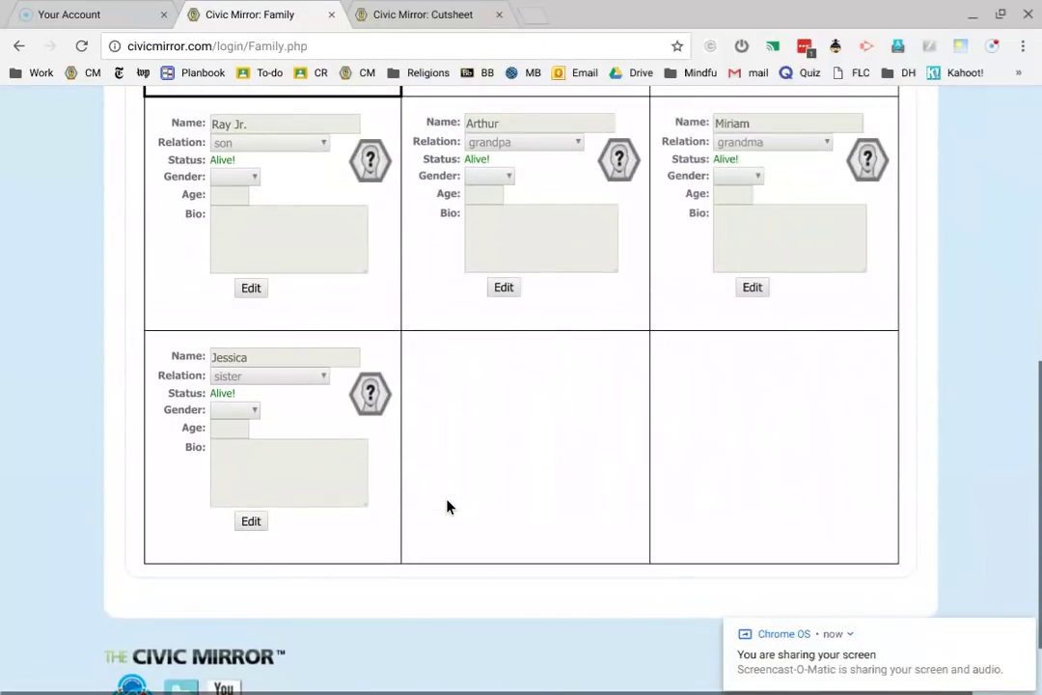
scroll(447, 506, "up", 6)
scroll(447, 506, "down", 1)
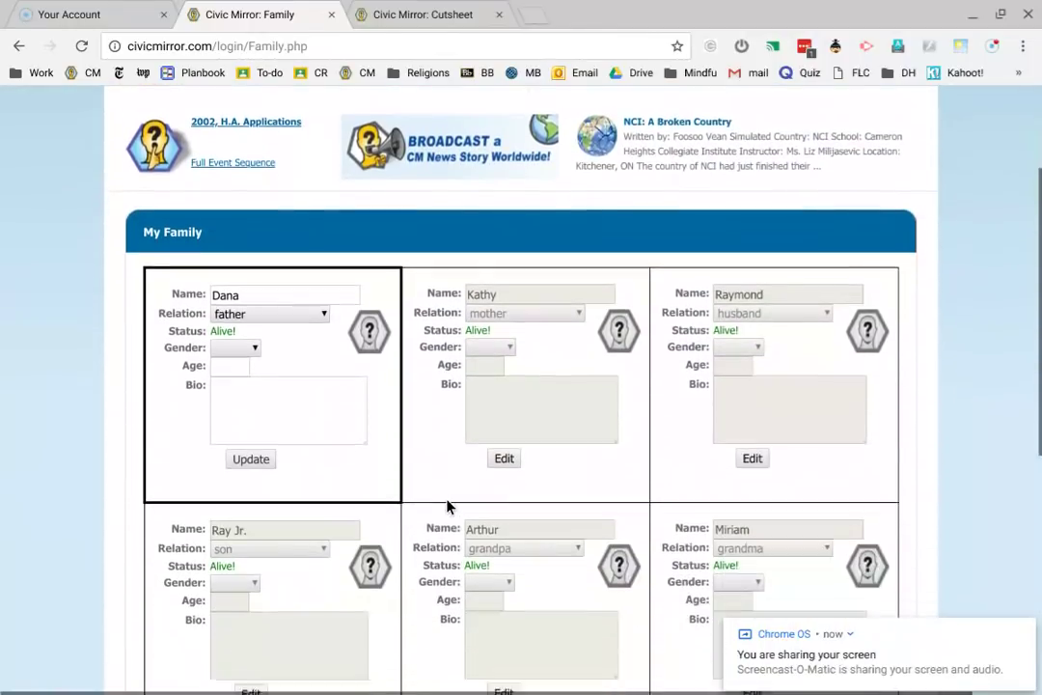
scroll(448, 506, "down", 1)
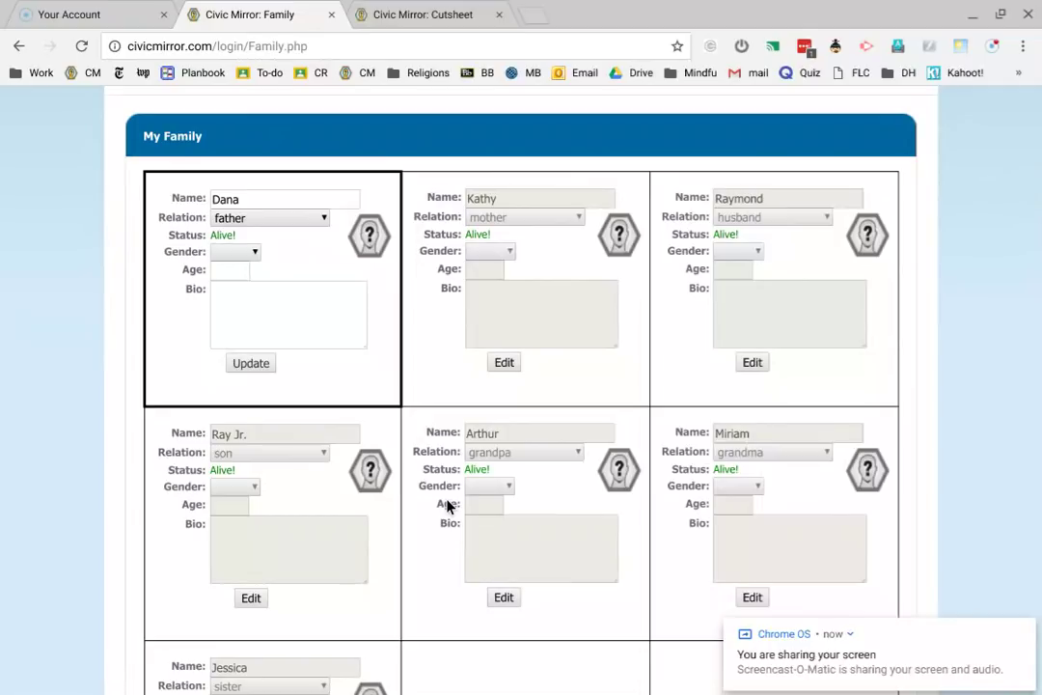
scroll(447, 506, "up", 2)
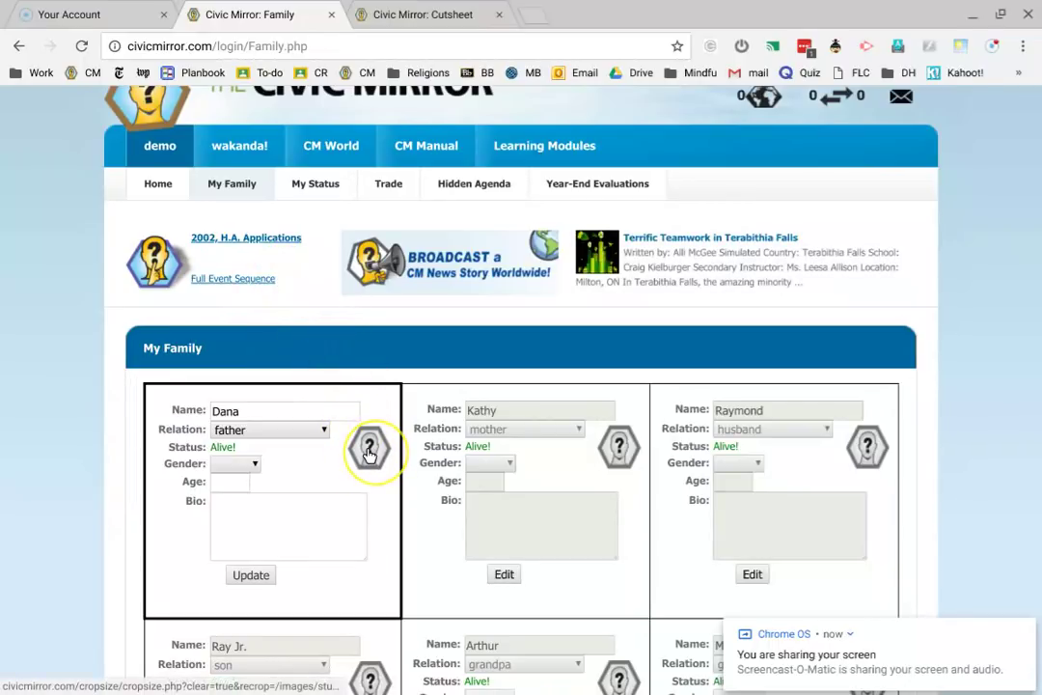
scroll(368, 453, "down", 4)
scroll(368, 454, "up", 5)
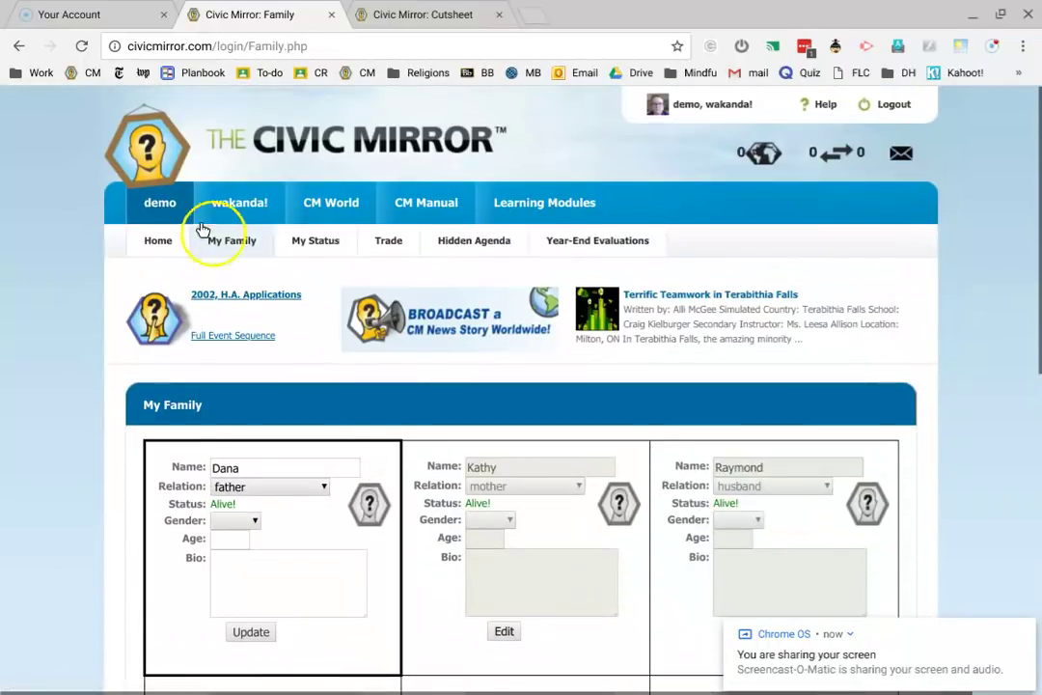
- Reload the My Family page and open the father's card for editing
left_click(231, 241)
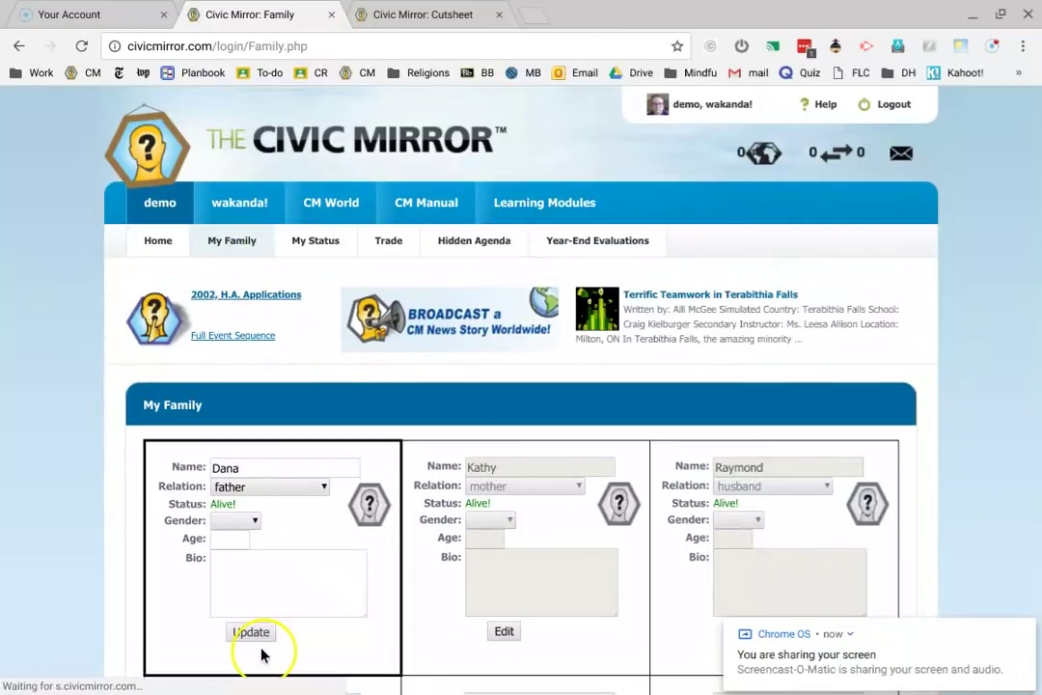
left_click(261, 655)
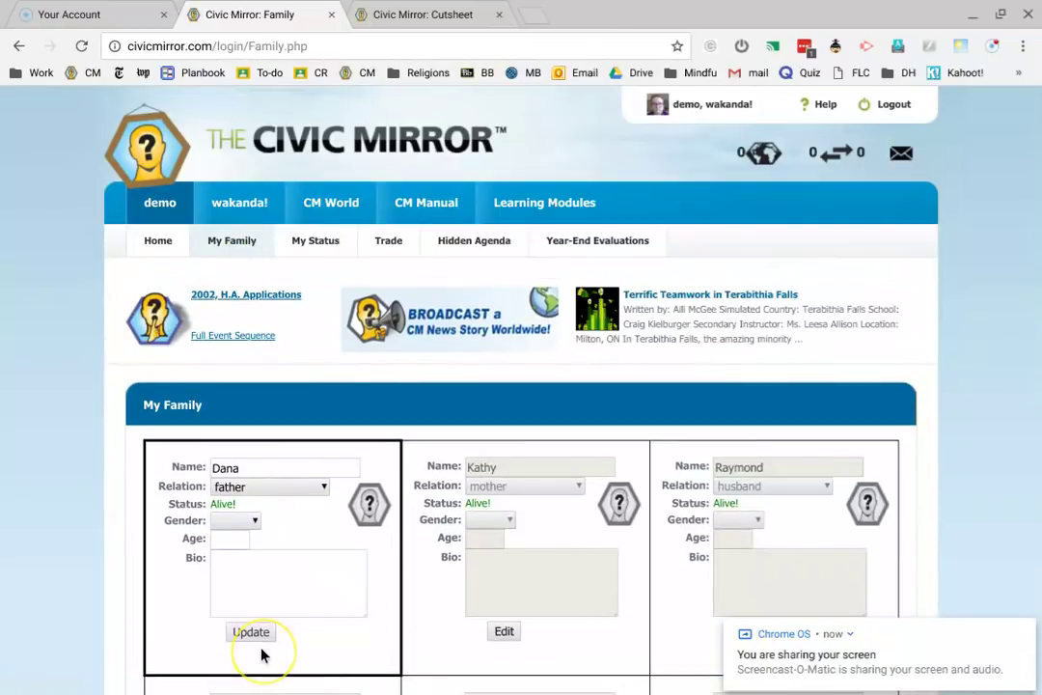
scroll(290, 500, "down", 4)
scroll(290, 500, "up", 4)
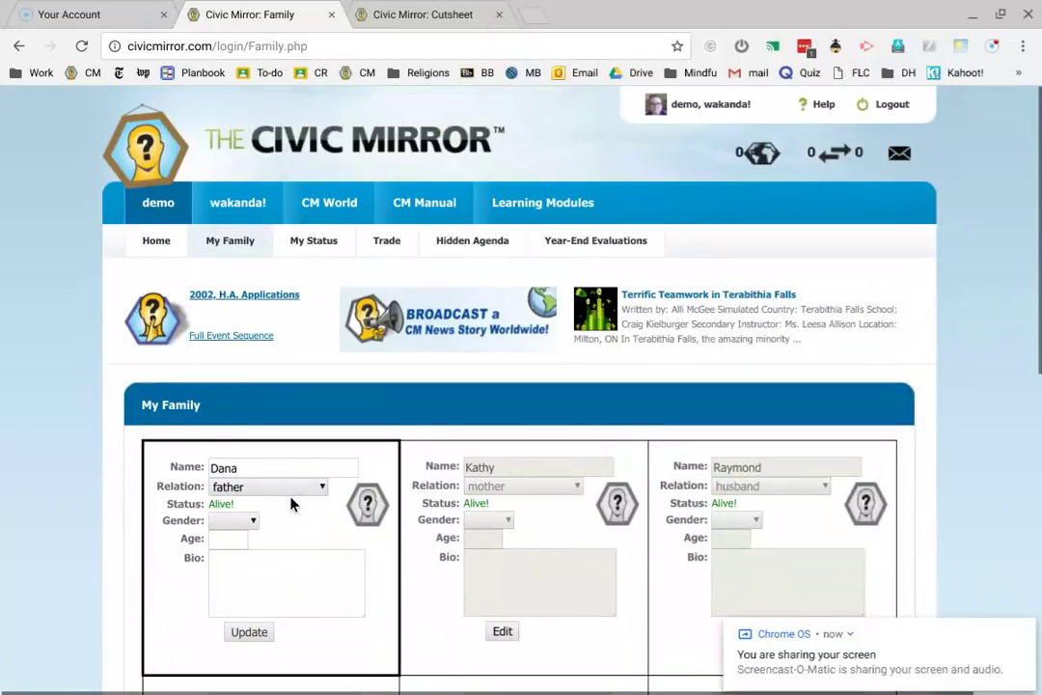